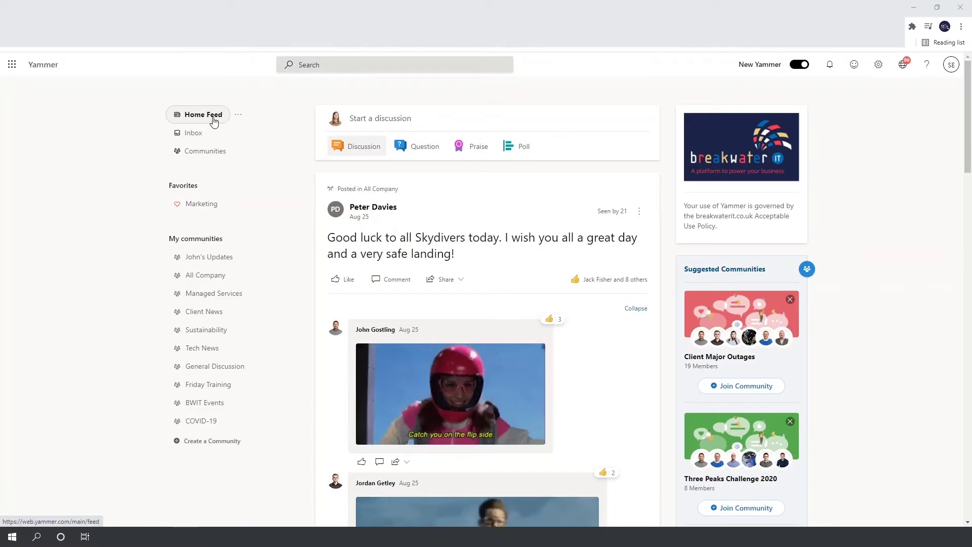
# Step: View the Home Feed's display options, and open the Inbox
pyautogui.click(238, 116)
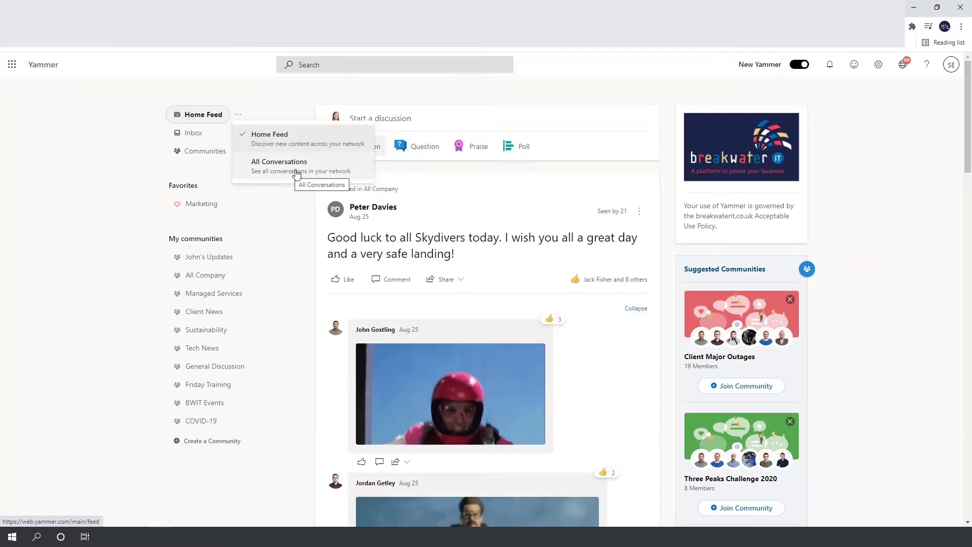
pyautogui.click(196, 136)
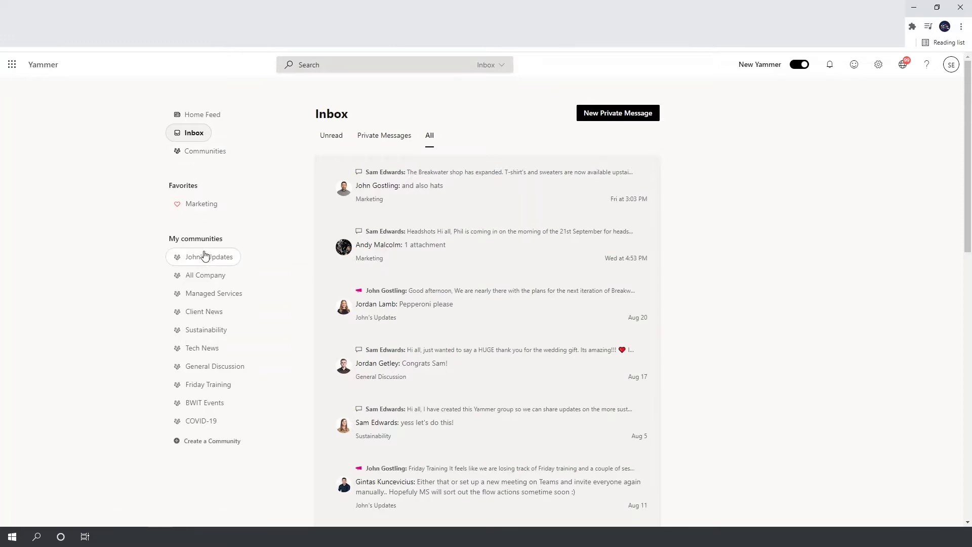
# Step: Browse the list of all communities in the network and view its sorting options
pyautogui.click(203, 156)
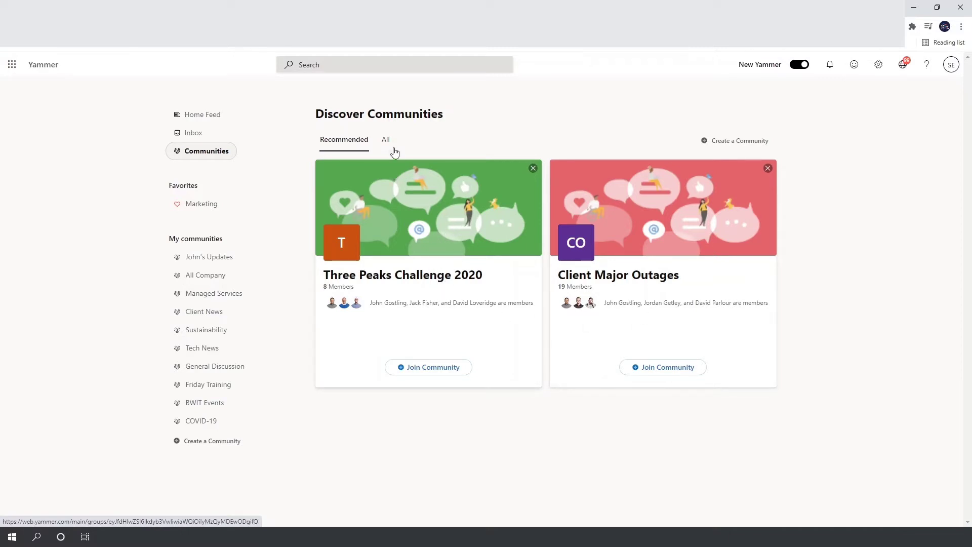
pyautogui.click(389, 146)
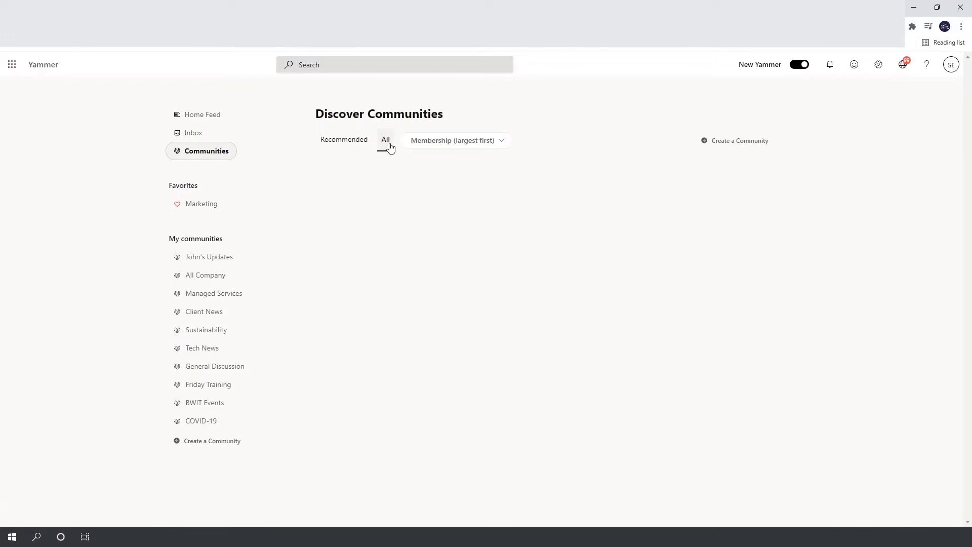
pyautogui.click(481, 144)
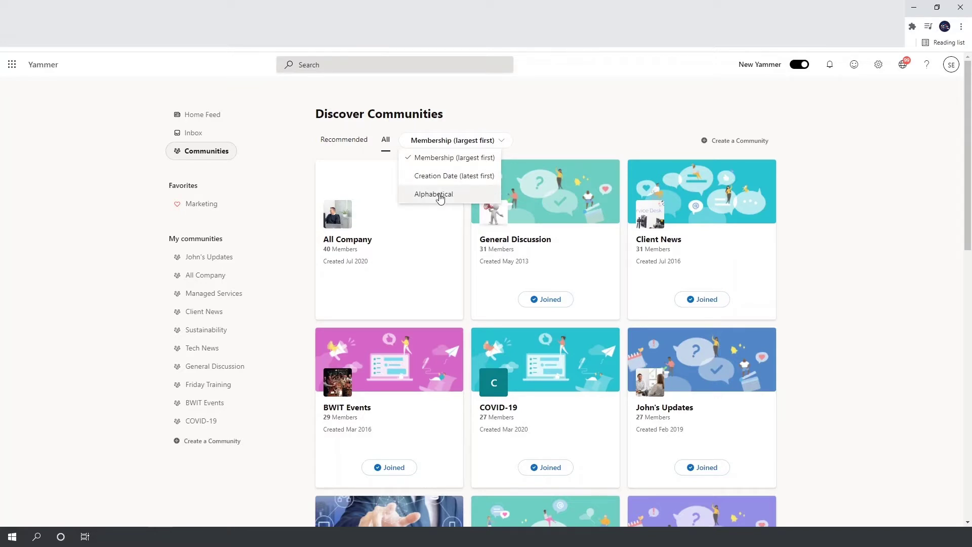
pyautogui.click(503, 143)
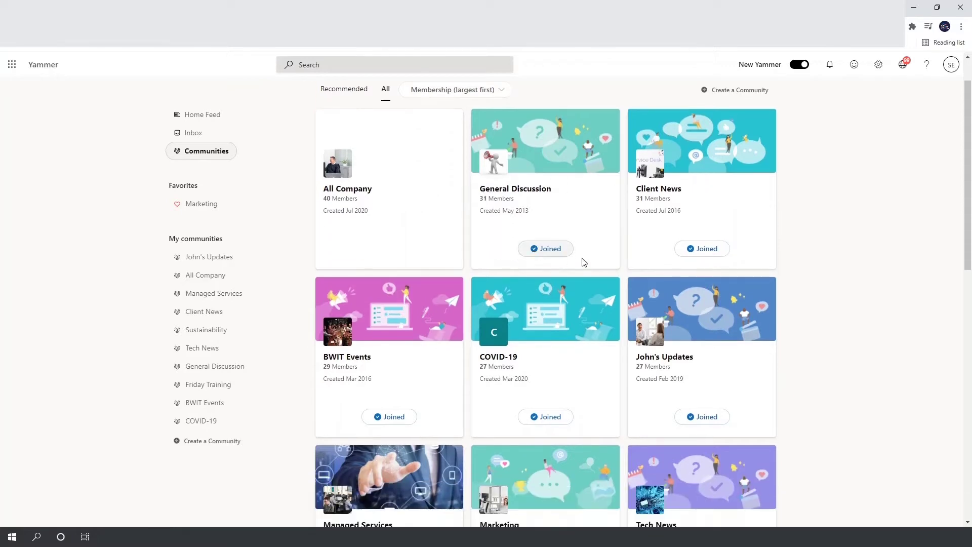
pyautogui.scroll(-5, 714, 308)
pyautogui.scroll(-8, 714, 312)
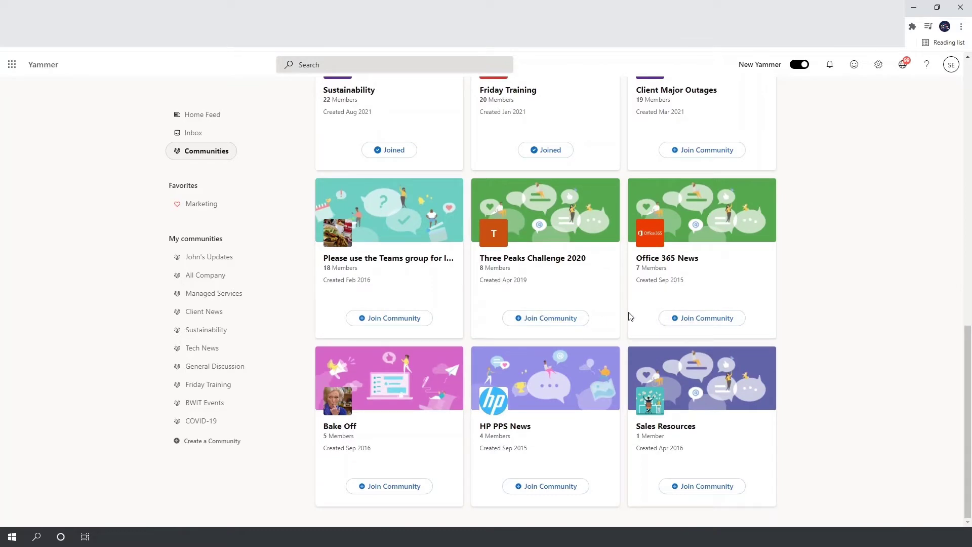
pyautogui.scroll(8, 542, 324)
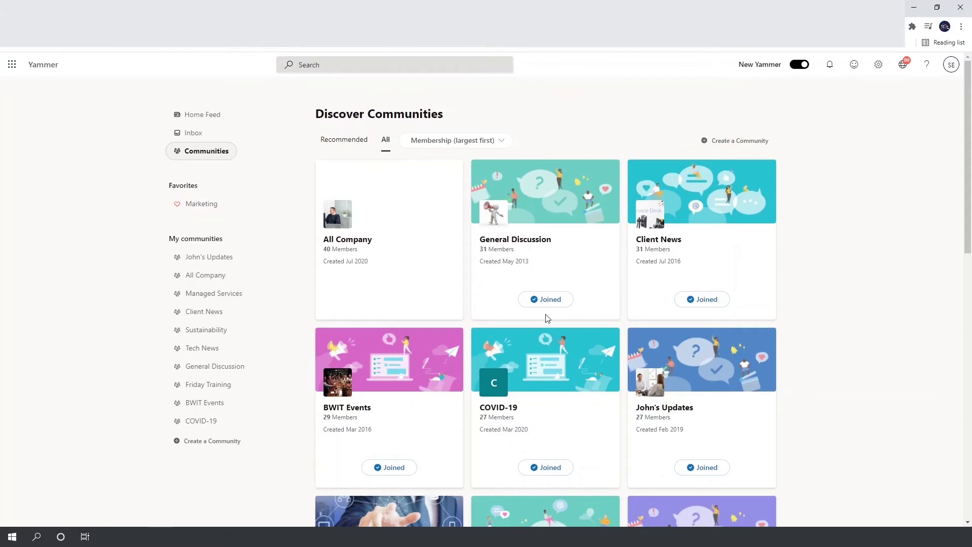
# Step: Open the form for creating a new community, view its member suggestions and close it without creating anything
pyautogui.click(755, 142)
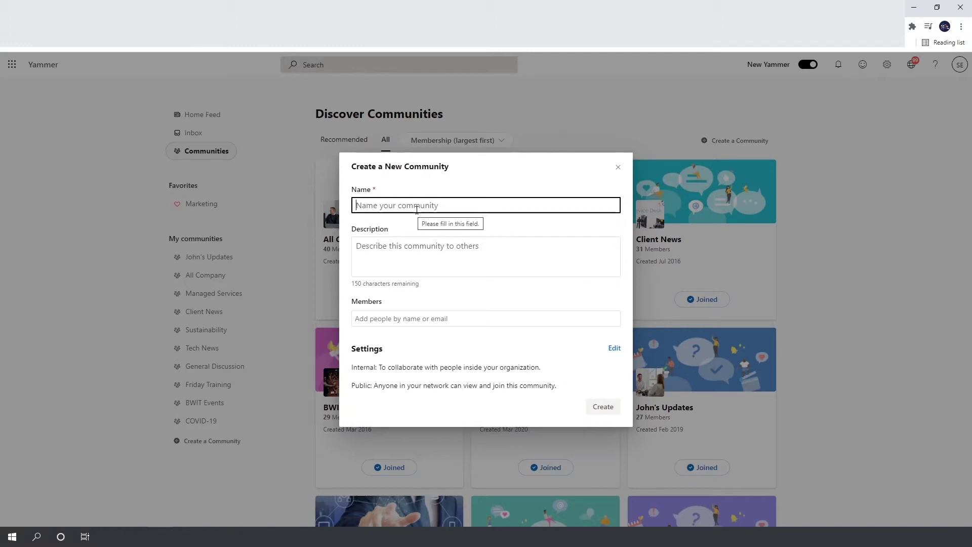
pyautogui.click(434, 318)
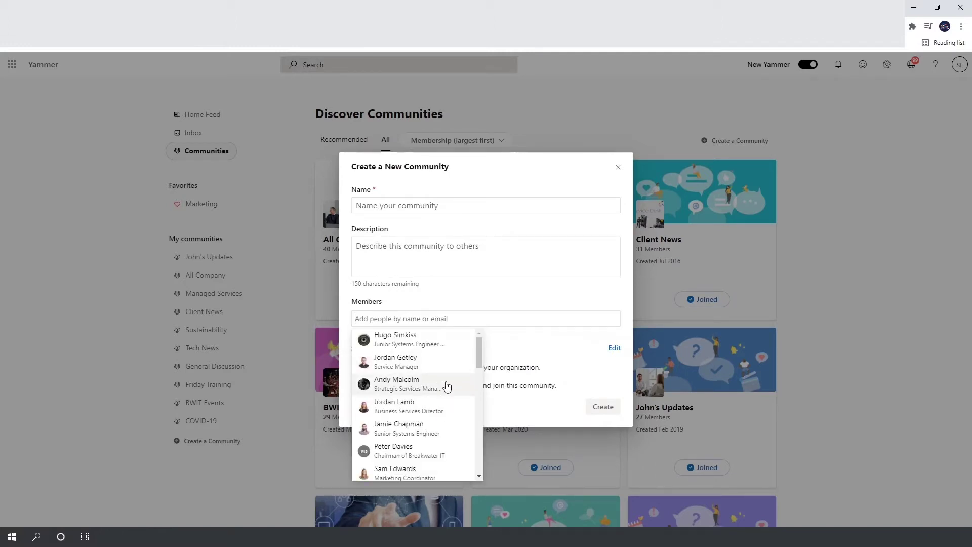
pyautogui.click(523, 346)
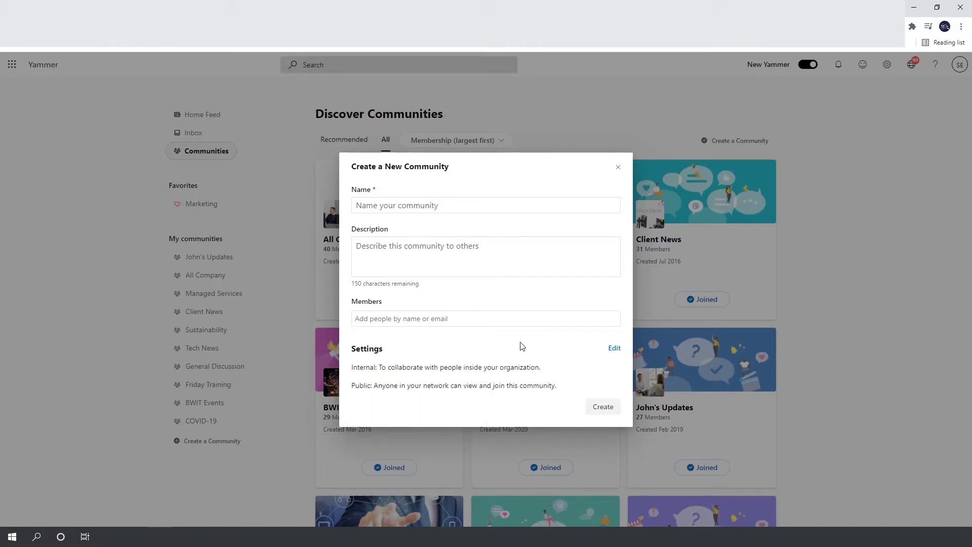
pyautogui.click(620, 169)
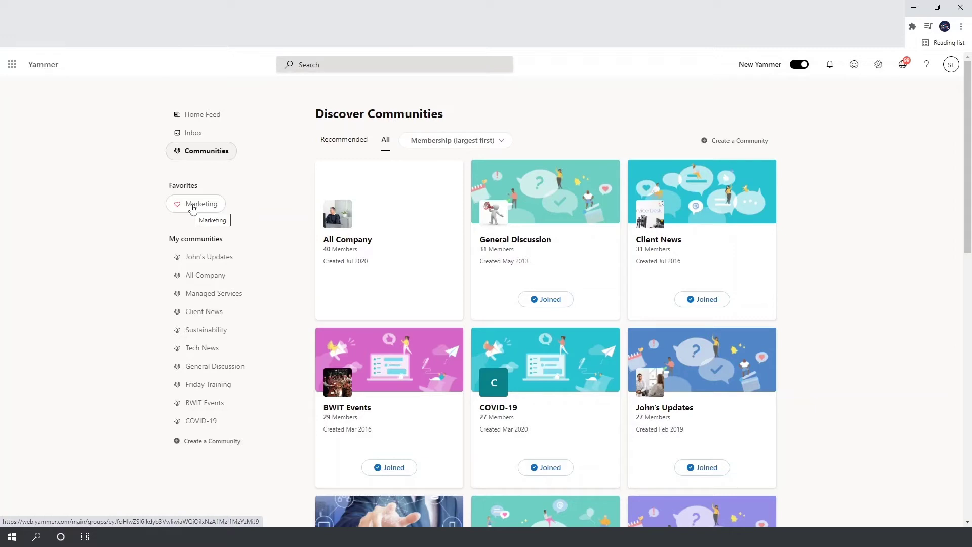
# Step: Add the All Company community to the favorites and remove it again from its community page
pyautogui.click(178, 276)
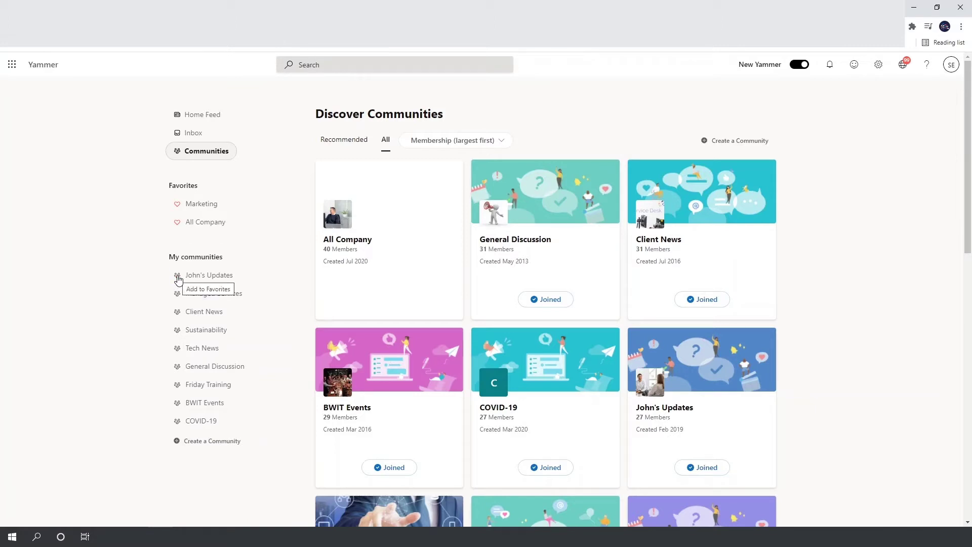
pyautogui.click(197, 222)
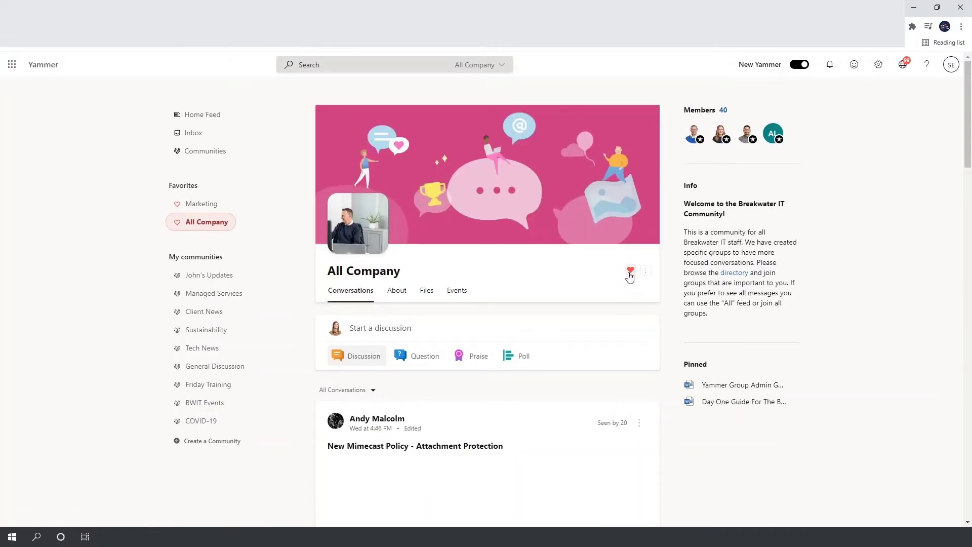
pyautogui.click(631, 272)
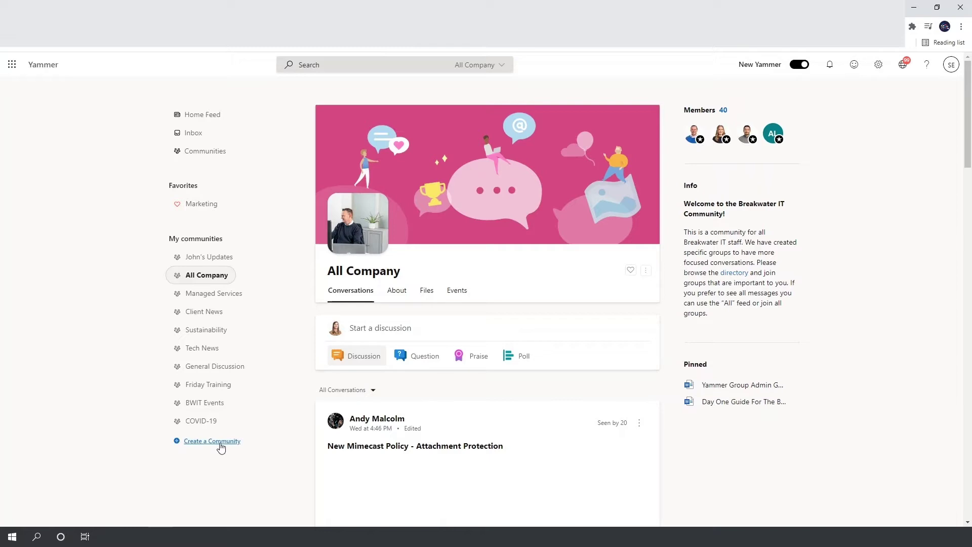
# Step: Open the Marketing community and look over its conversations, cover photo and profile picture
pyautogui.click(201, 203)
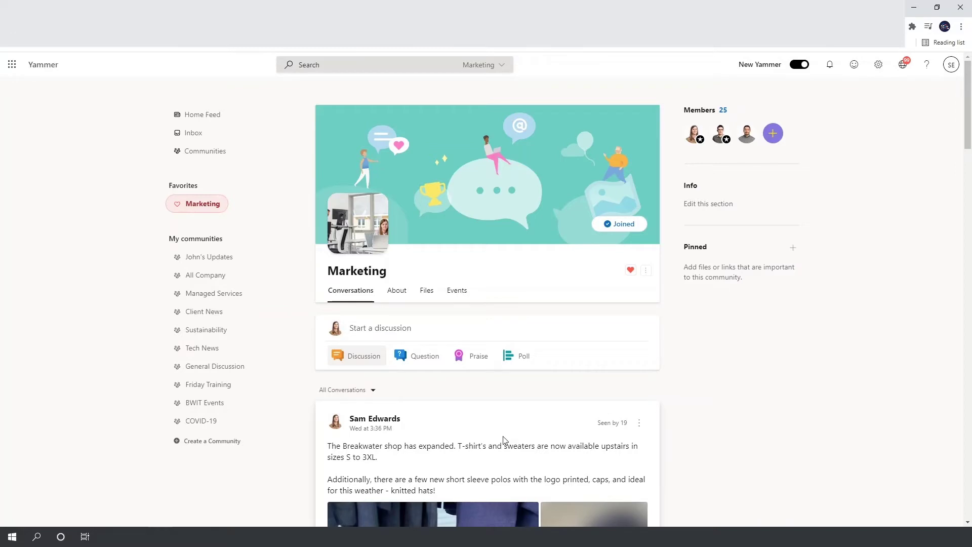
pyautogui.scroll(-1, 505, 440)
pyautogui.scroll(-1, 505, 440)
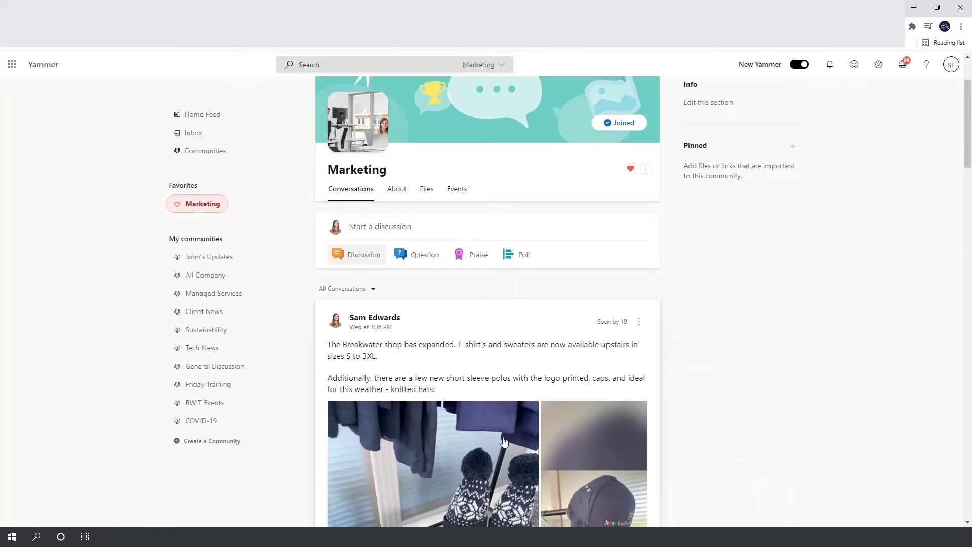
pyautogui.scroll(2, 505, 441)
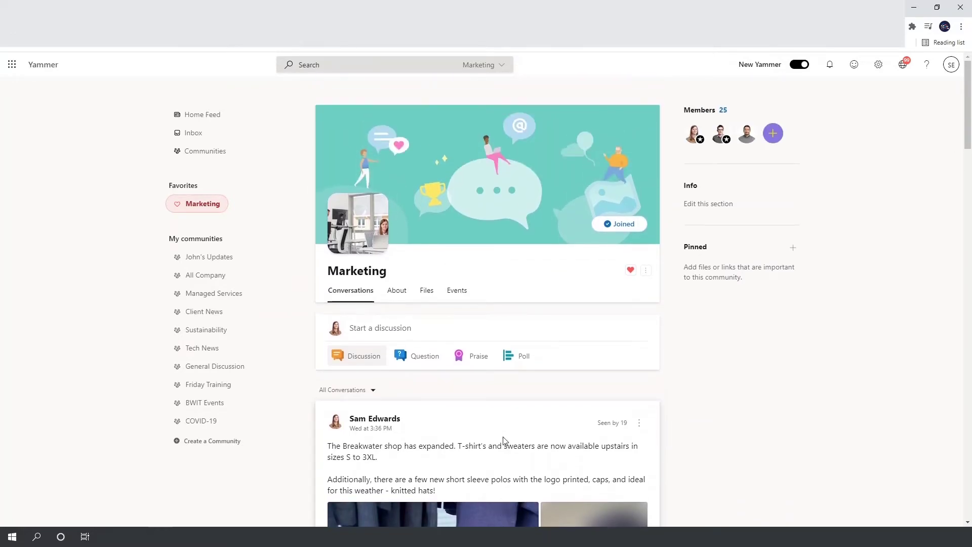
pyautogui.moveTo(501, 194)
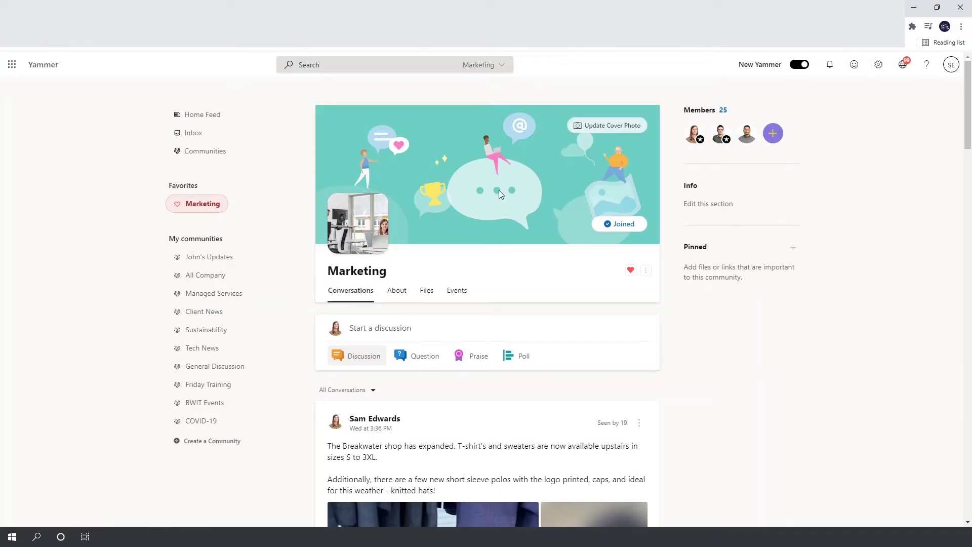
pyautogui.moveTo(349, 225)
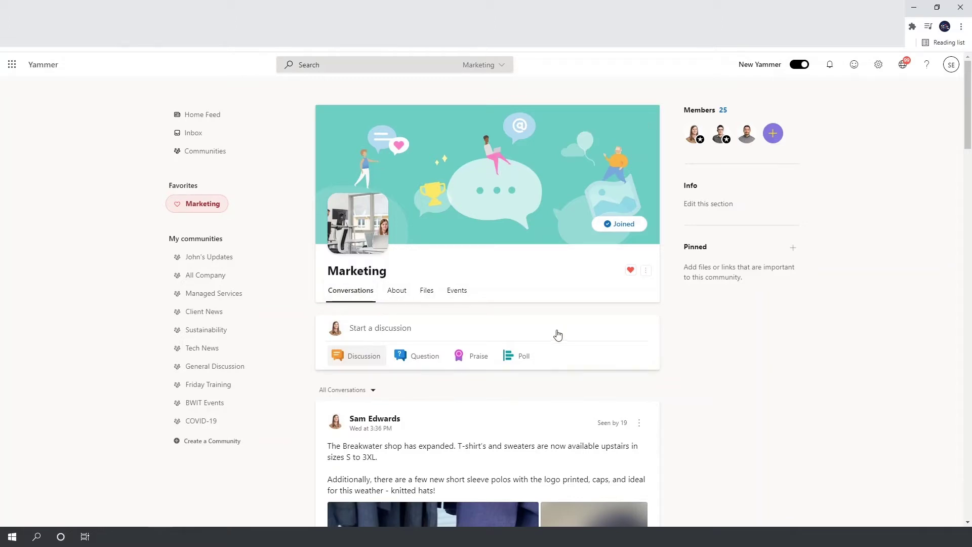
pyautogui.scroll(-5, 543, 329)
pyautogui.scroll(5, 563, 337)
# Step: Examine the Marketing community's About page, including its community insights, members and community info
pyautogui.click(398, 298)
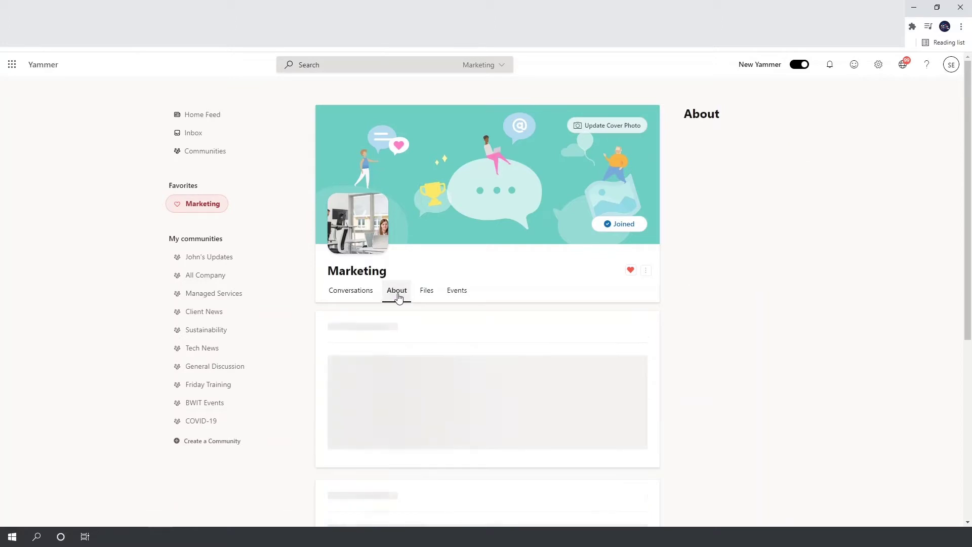
pyautogui.scroll(-1, 686, 328)
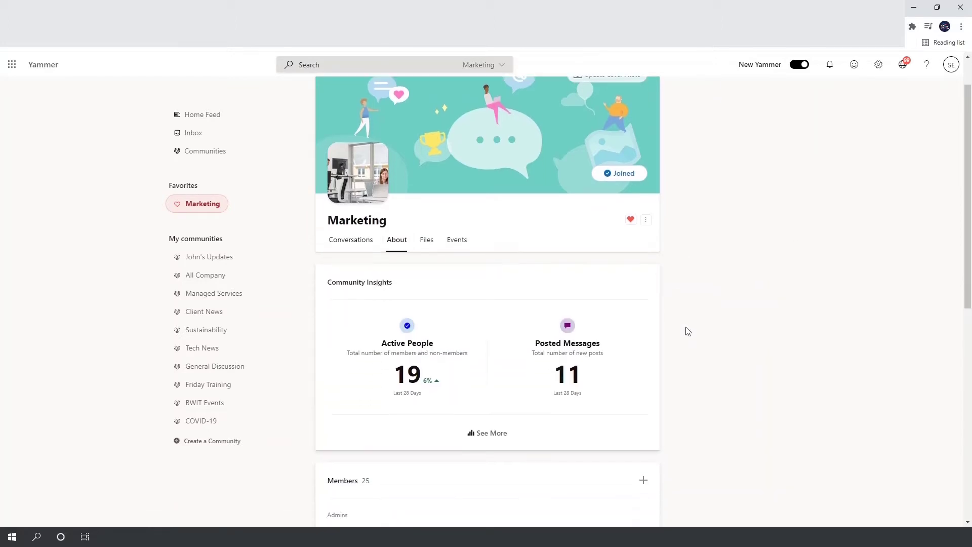
pyautogui.scroll(-2, 688, 331)
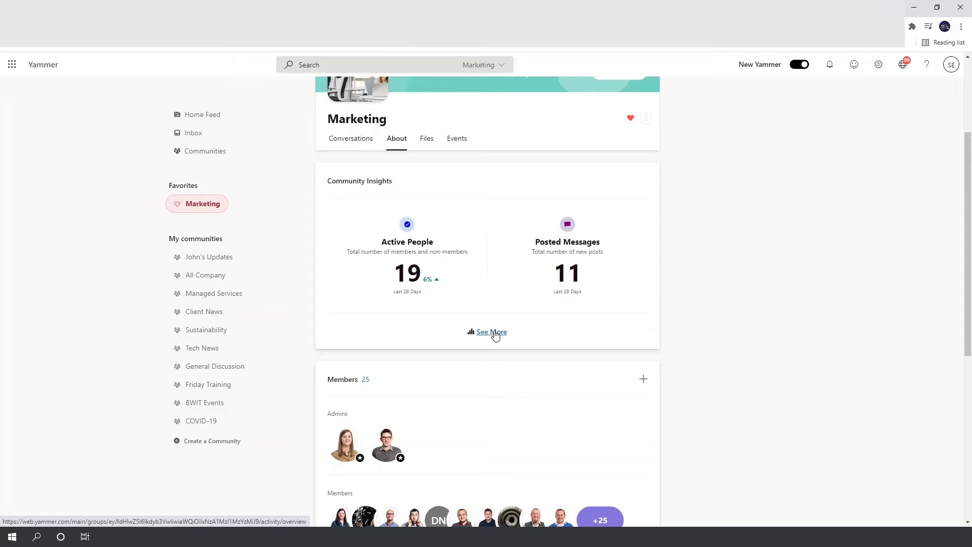
pyautogui.scroll(-2, 698, 336)
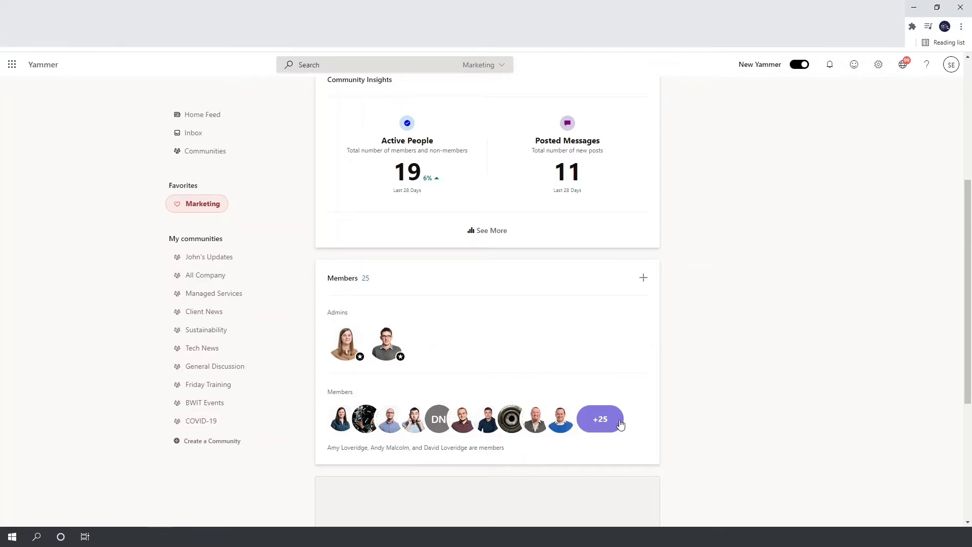
pyautogui.scroll(-2, 652, 424)
pyautogui.scroll(-2, 691, 423)
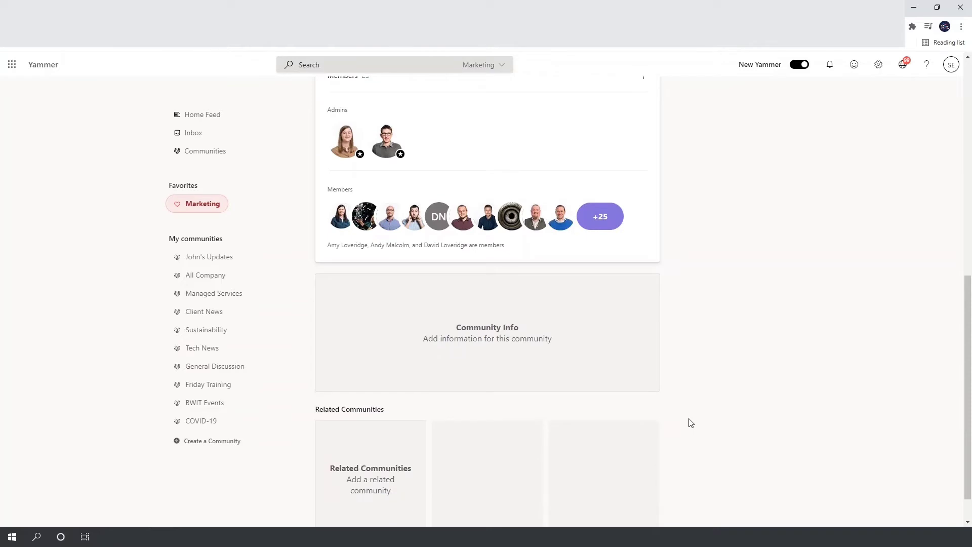
# Step: Add BWIT Events as a related community of Marketing and remove it again
pyautogui.scroll(-1, 692, 422)
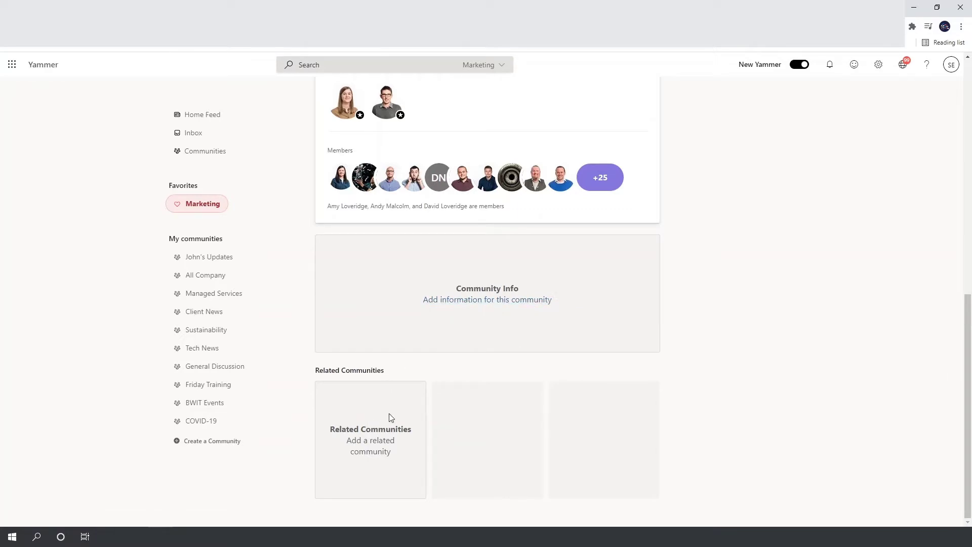
pyautogui.click(373, 453)
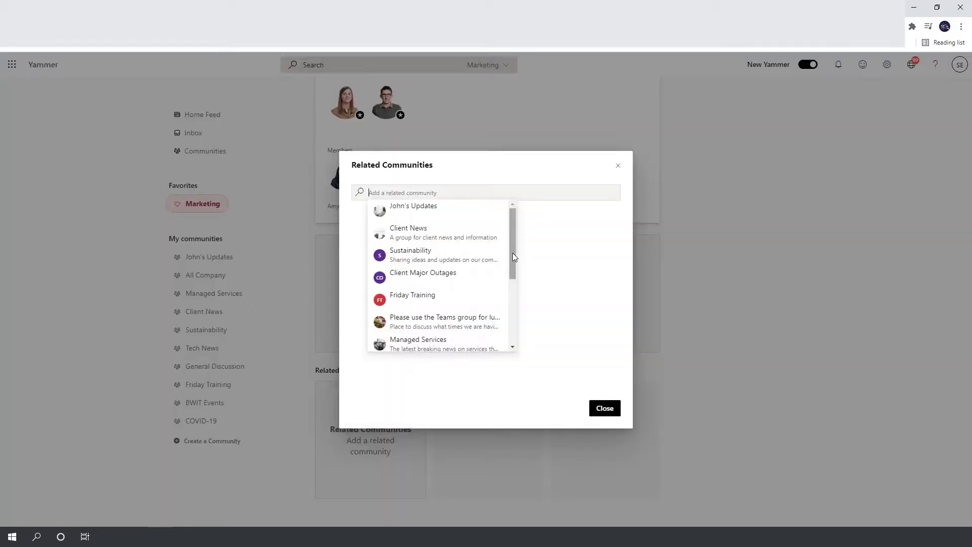
pyautogui.moveTo(512, 253); pyautogui.dragTo(512, 342)
pyautogui.click(480, 303)
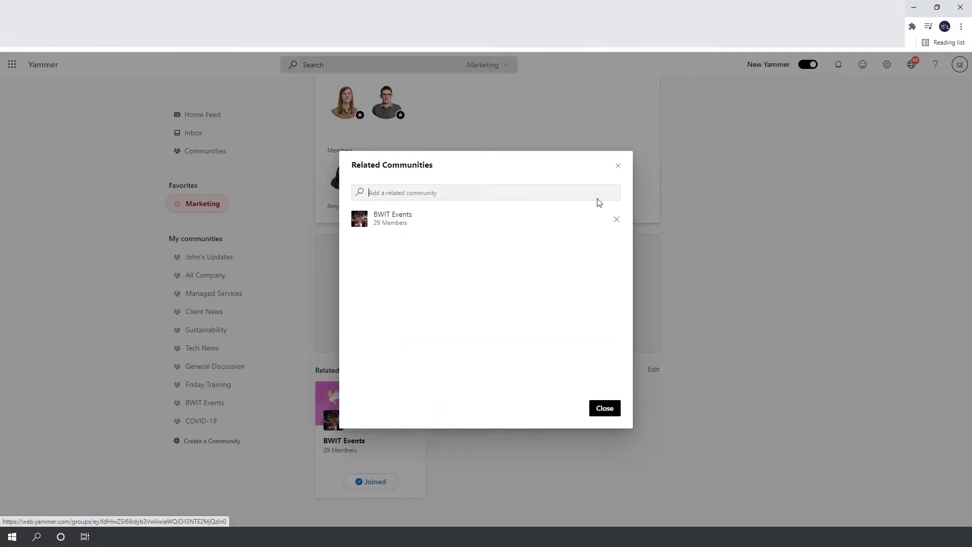
pyautogui.click(617, 222)
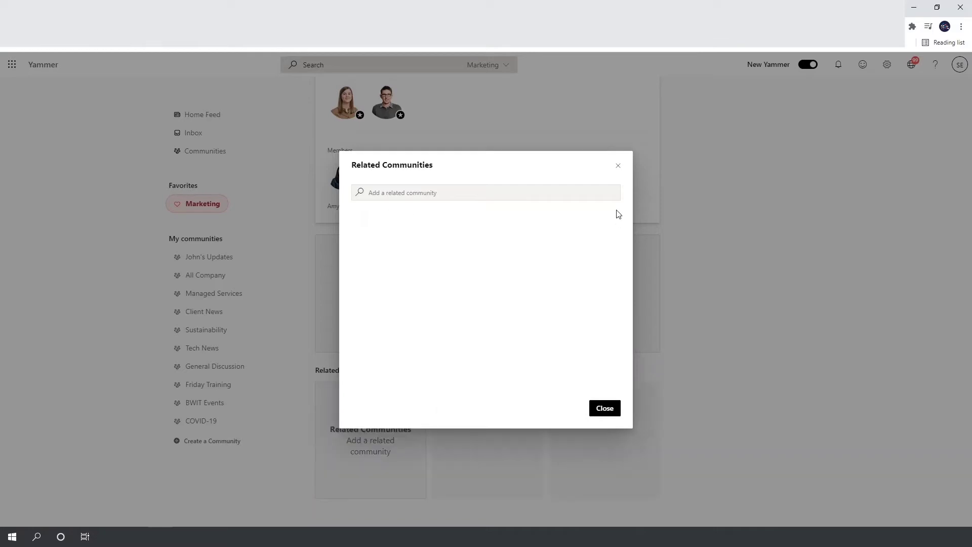
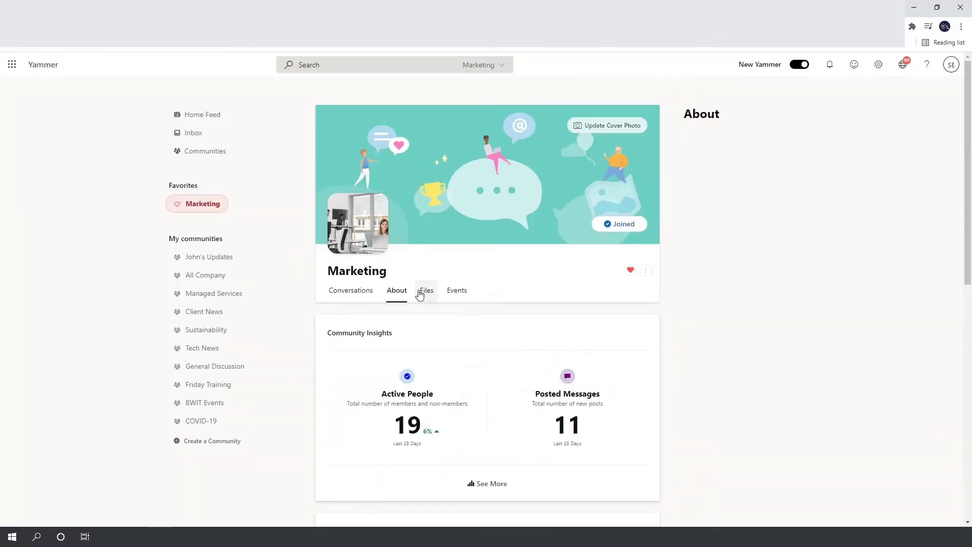
# Step: View the Marketing community's files and upcoming events, and return to its conversations
pyautogui.click(420, 294)
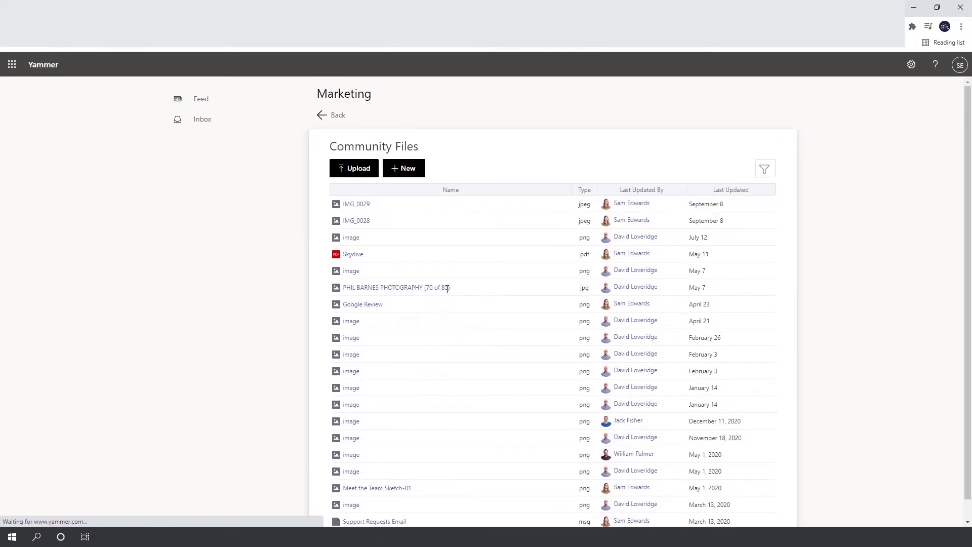
pyautogui.click(326, 119)
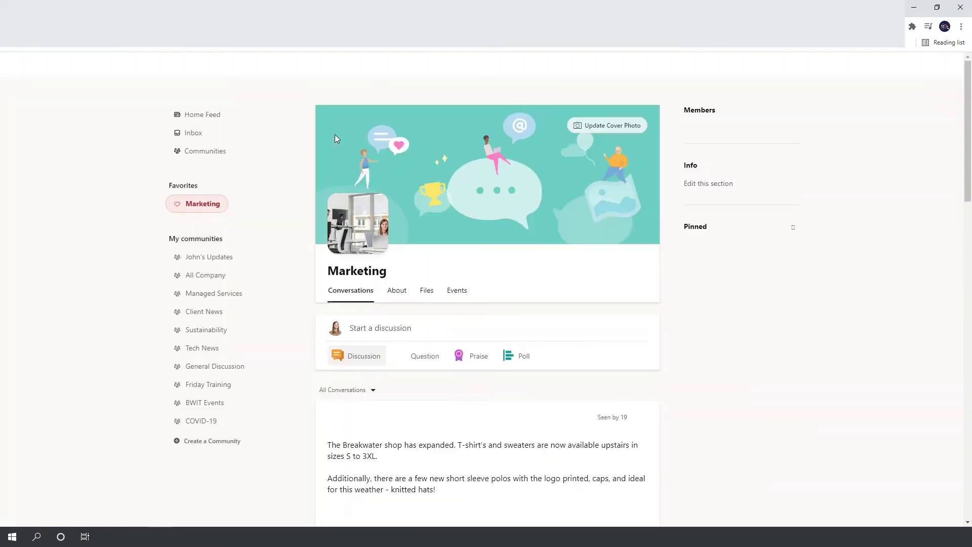
pyautogui.click(468, 292)
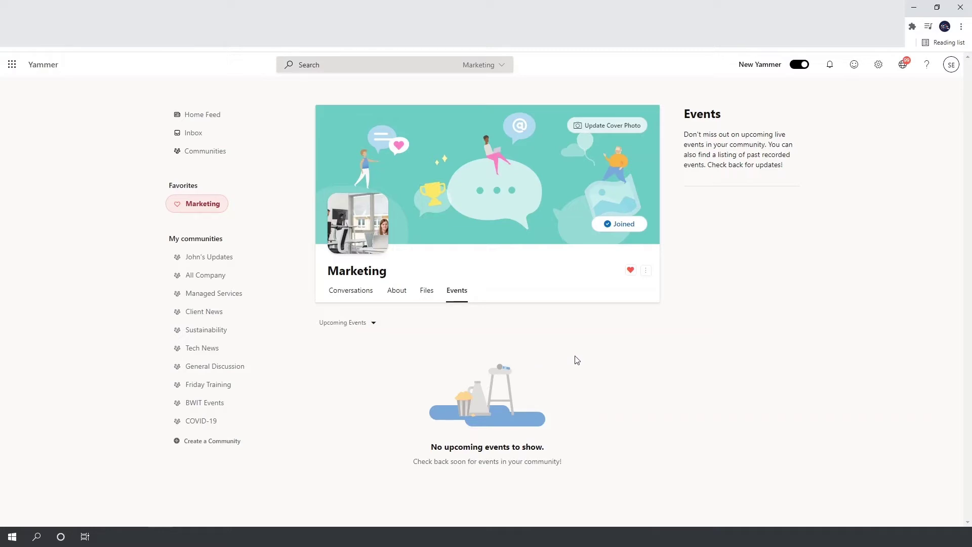
pyautogui.click(369, 298)
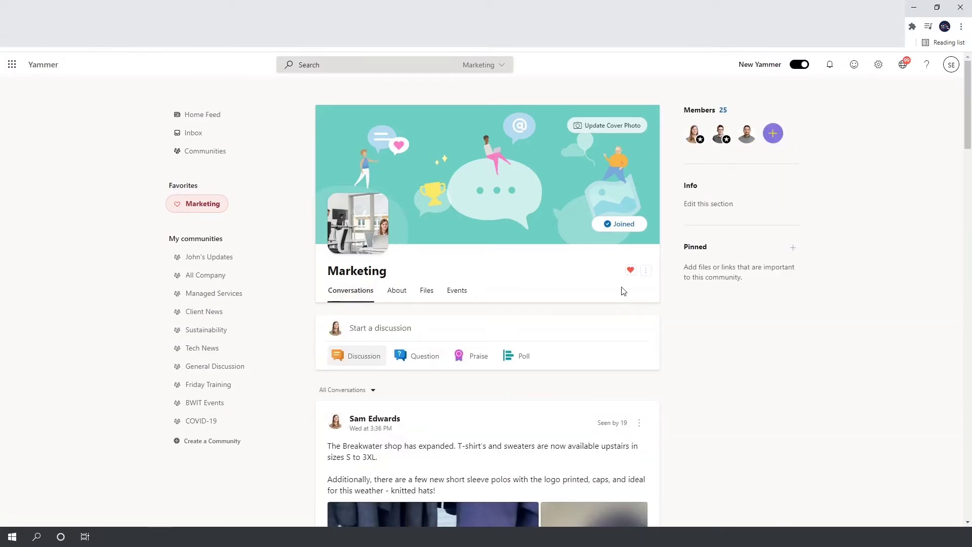
# Step: Review the Marketing community's settings, including its public/private and default publisher options, and close them without saving
pyautogui.click(647, 274)
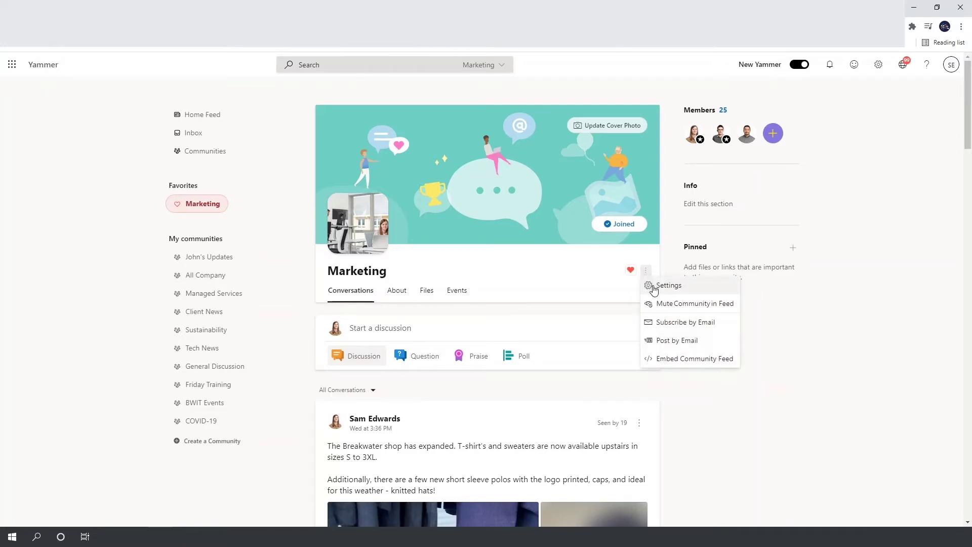
pyautogui.click(654, 287)
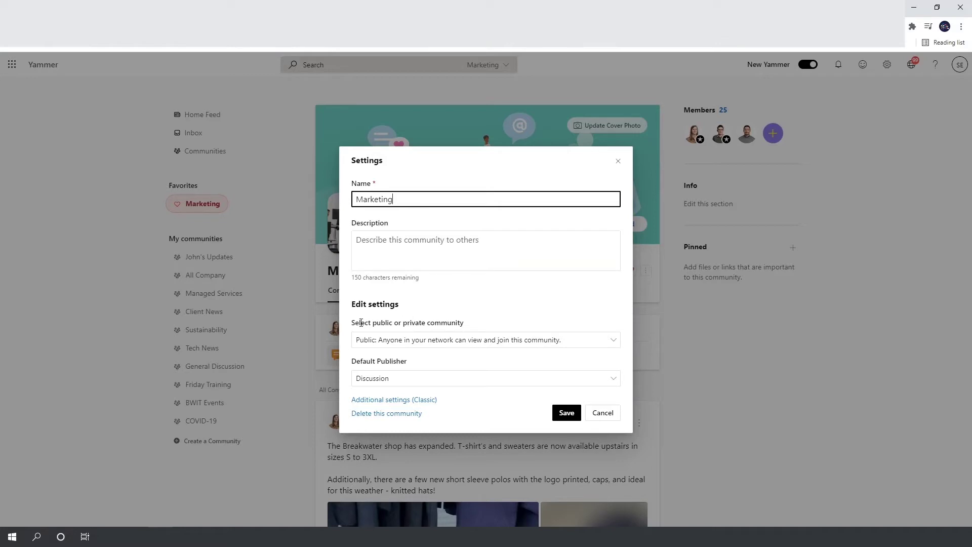
pyautogui.click(527, 344)
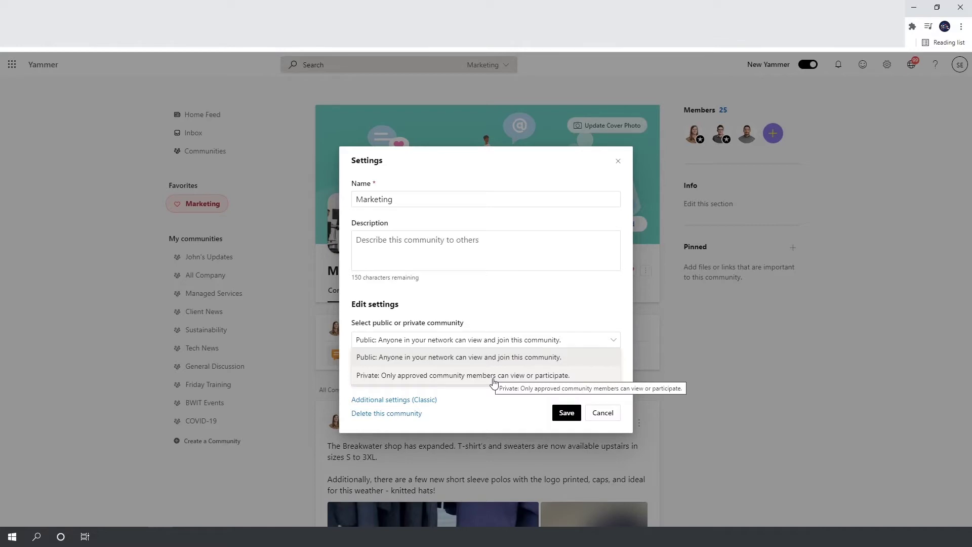
pyautogui.click(517, 343)
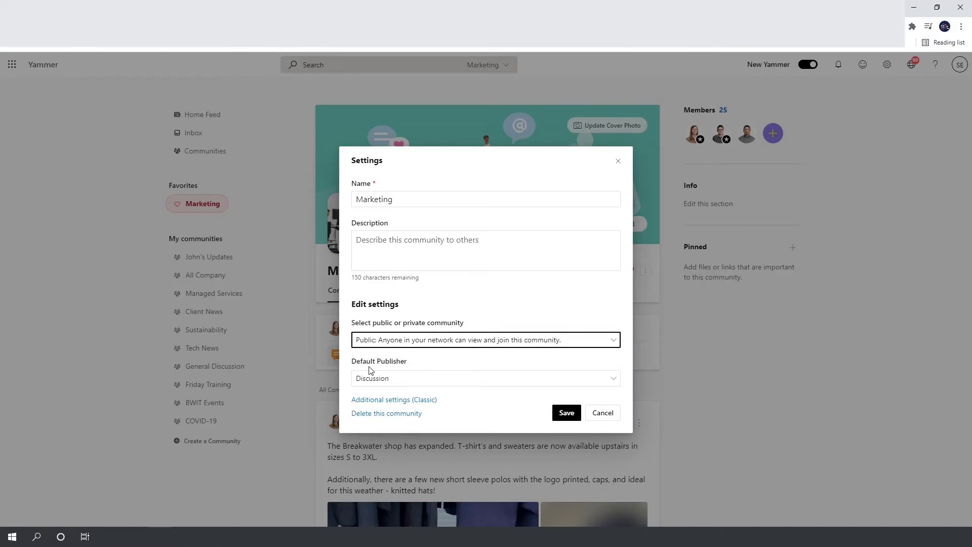
pyautogui.click(426, 383)
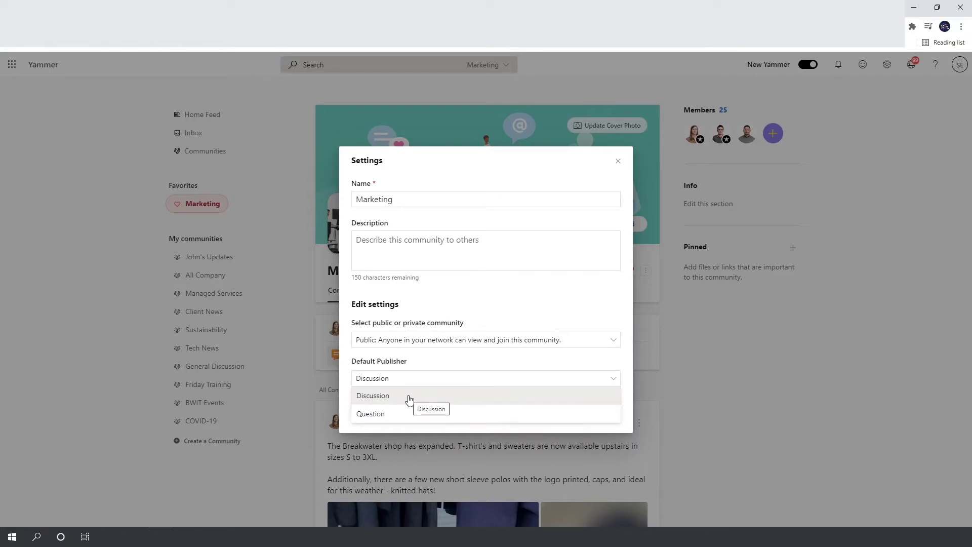
pyautogui.click(418, 378)
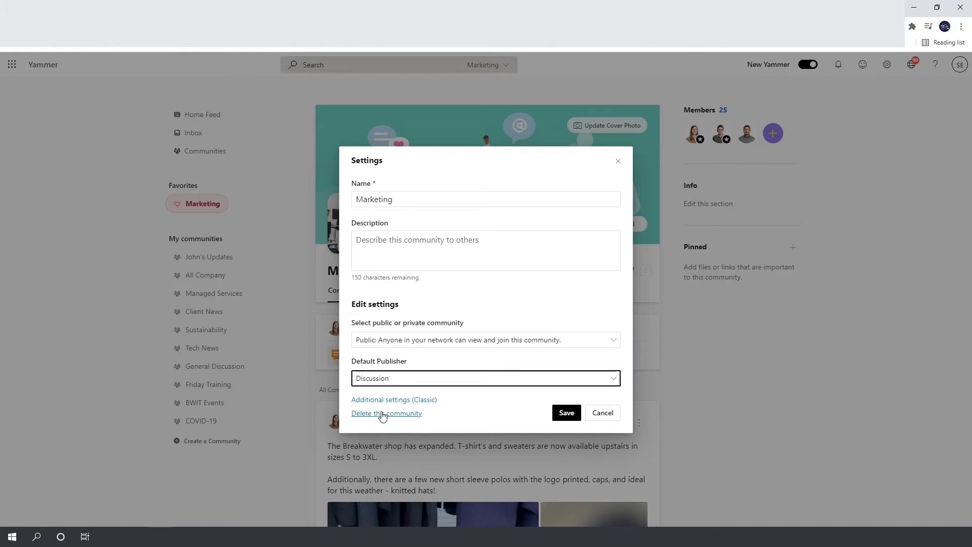
pyautogui.click(604, 414)
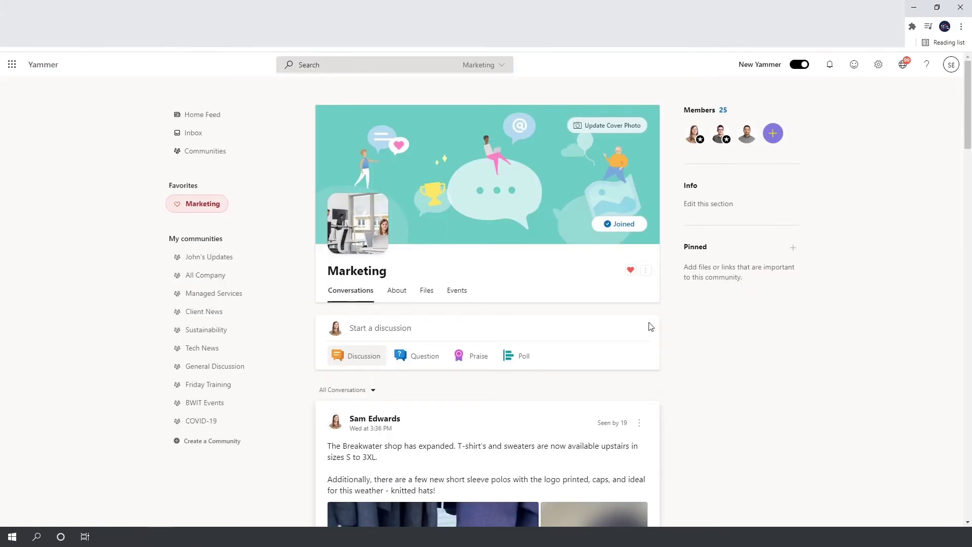
# Step: Look over the Marketing community's mute, email and embed options, viewing the address for posting messages by email
pyautogui.click(646, 271)
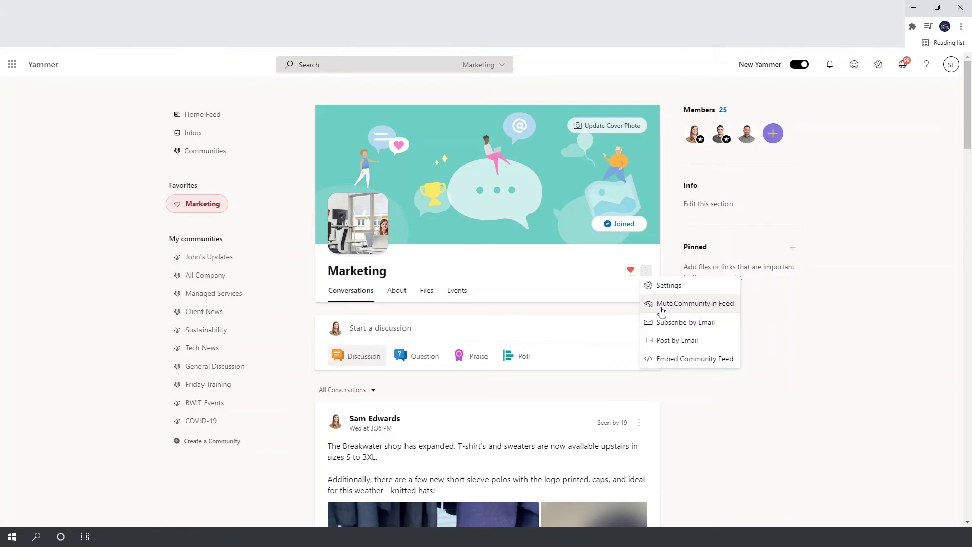
pyautogui.click(717, 345)
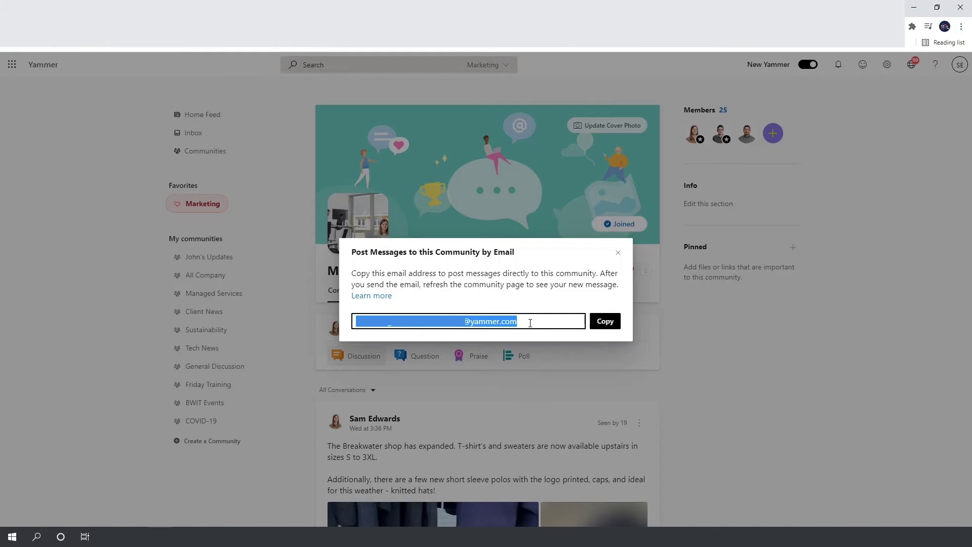
pyautogui.click(618, 253)
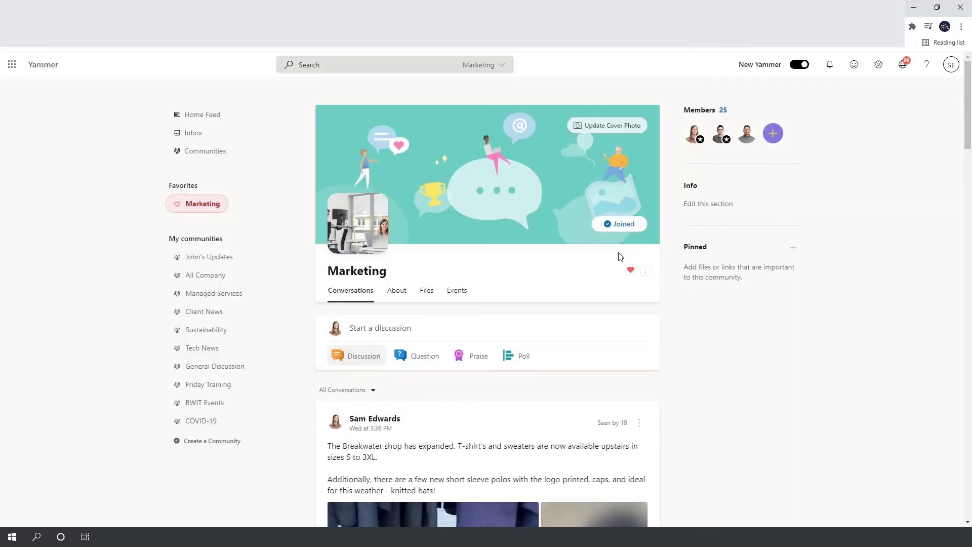
pyautogui.click(646, 270)
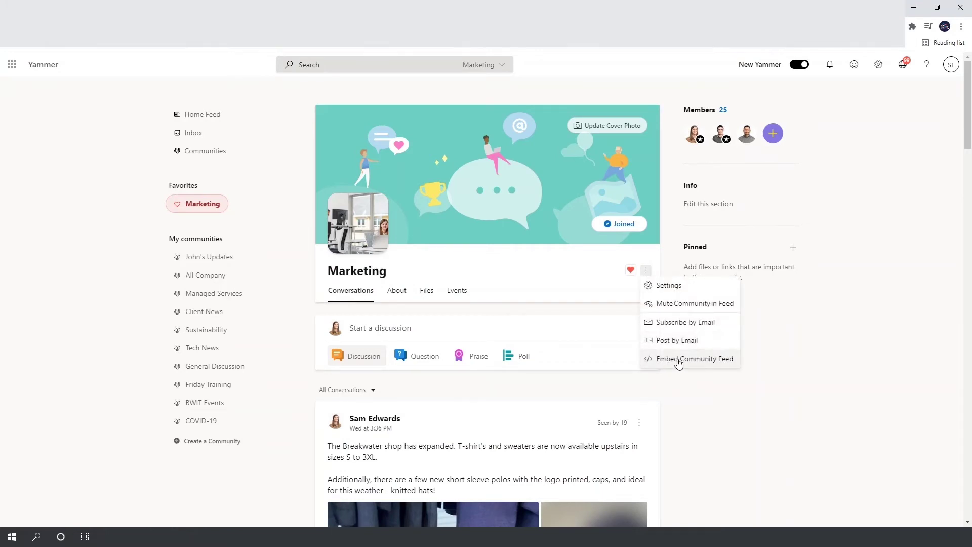
pyautogui.click(698, 393)
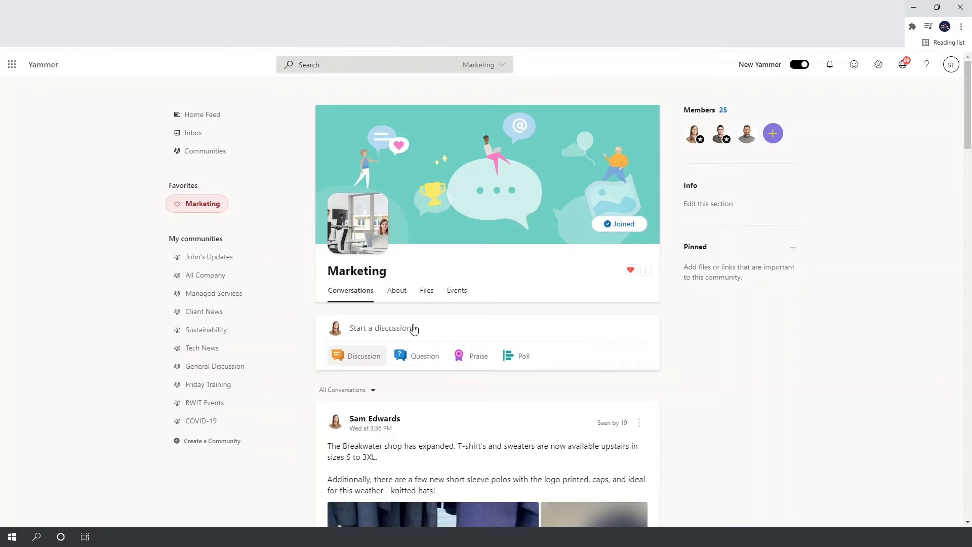
# Step: Start a discussion post in the Marketing community and write "hello" on two separate lines
pyautogui.click(393, 329)
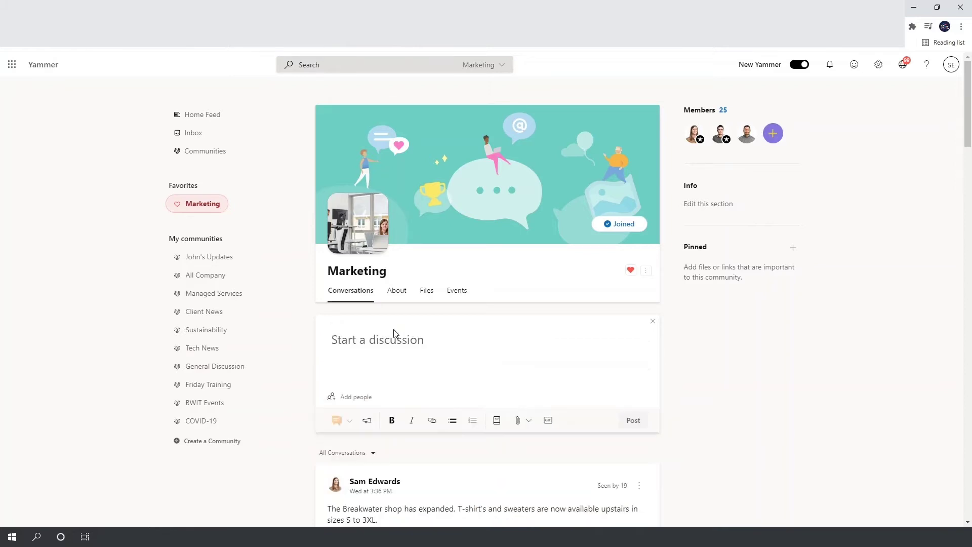
pyautogui.scroll(-1, 395, 346)
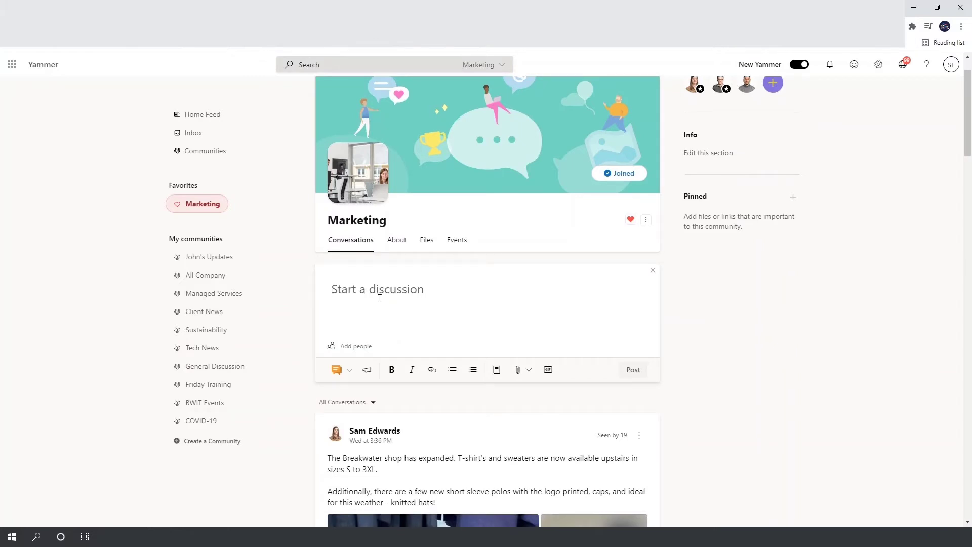
pyautogui.write('hell')
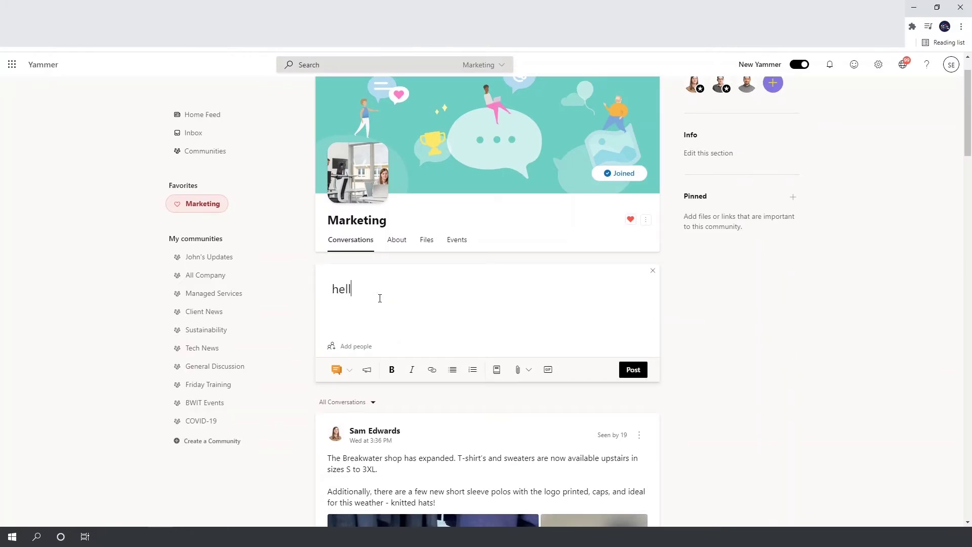
pyautogui.write('o hello')
pyautogui.click(353, 347)
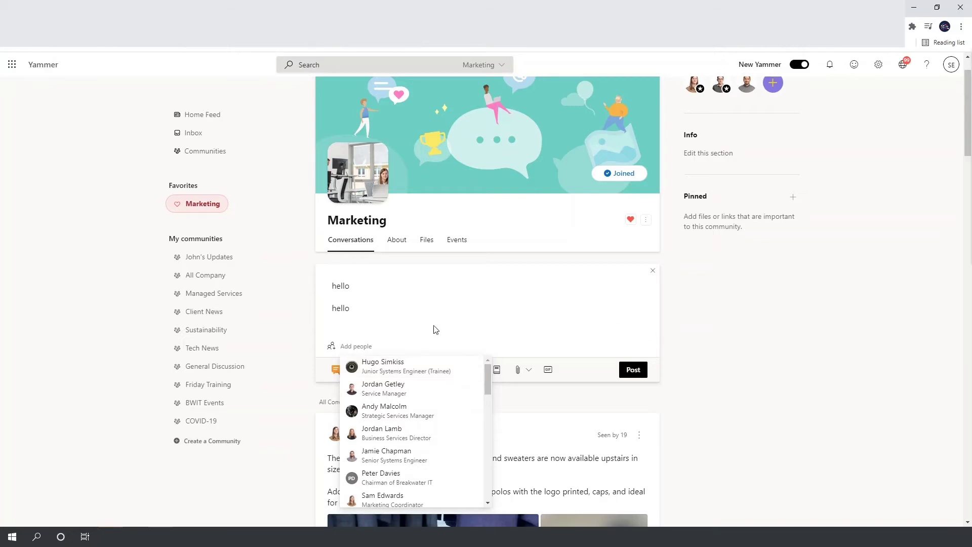
pyautogui.click(386, 308)
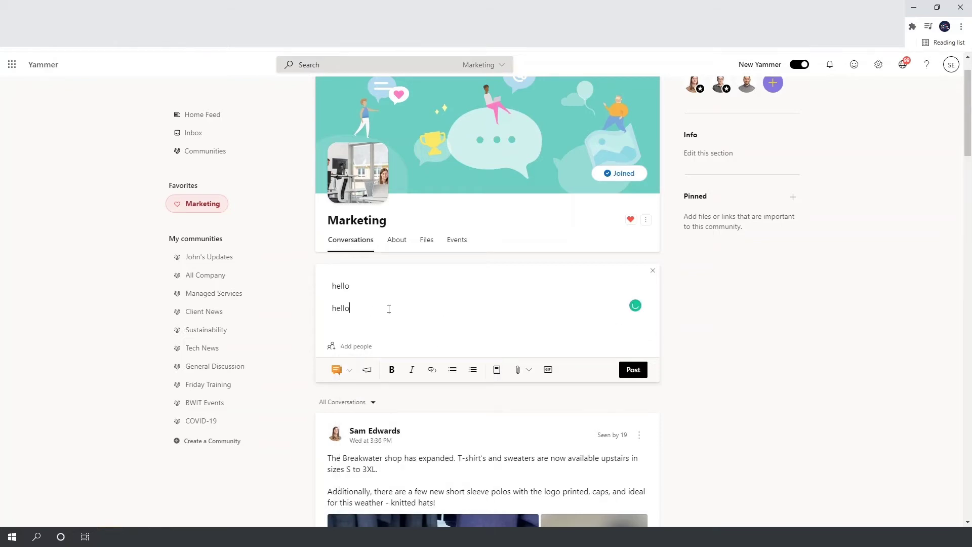
pyautogui.write('@jo')
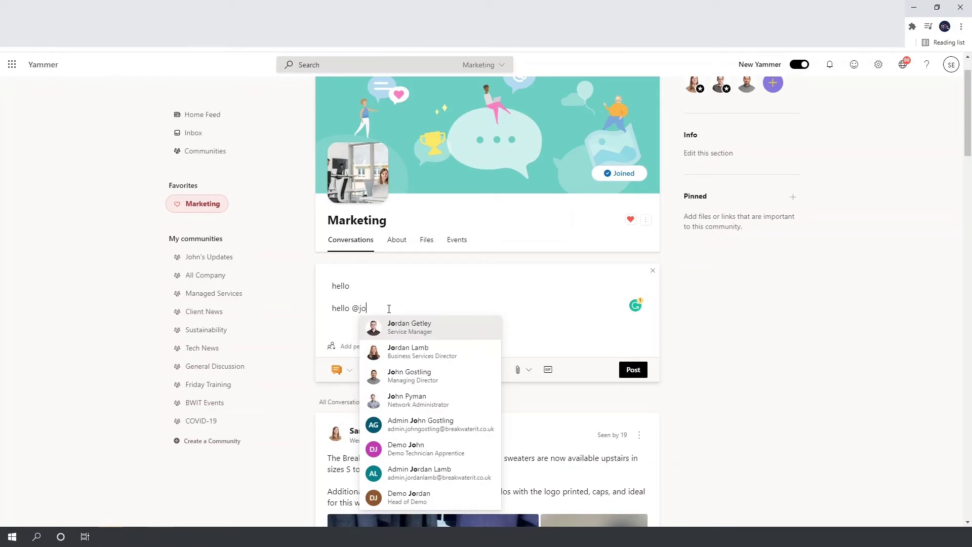
pyautogui.moveTo(367, 308); pyautogui.dragTo(352, 308)
pyautogui.press('BackSpace')
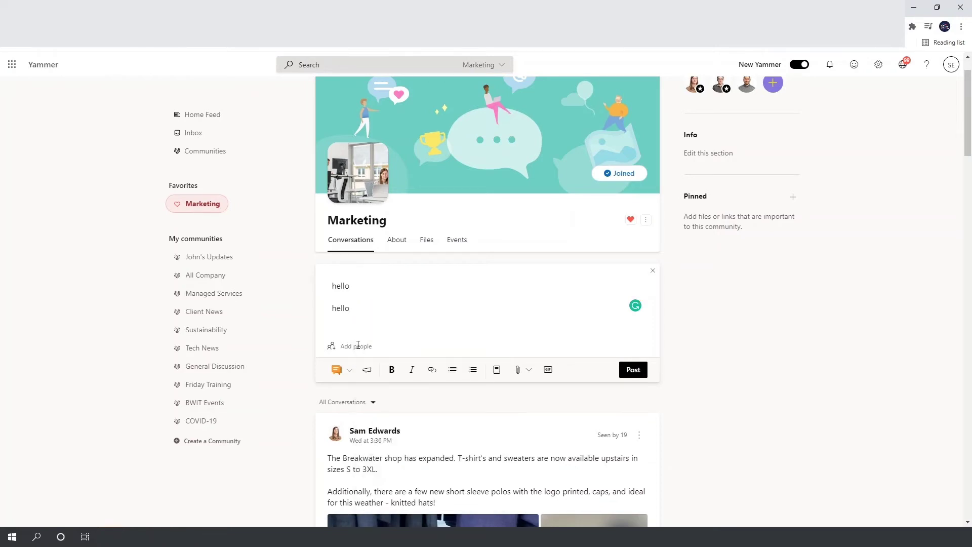
# Step: Check the available post types and search for the topic "microsoft" to add to the post
pyautogui.click(349, 372)
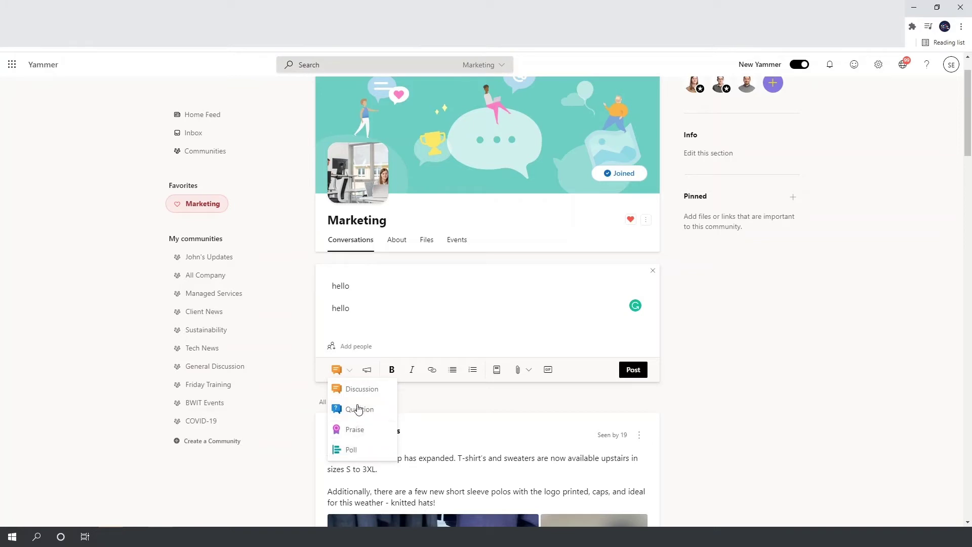
pyautogui.click(353, 372)
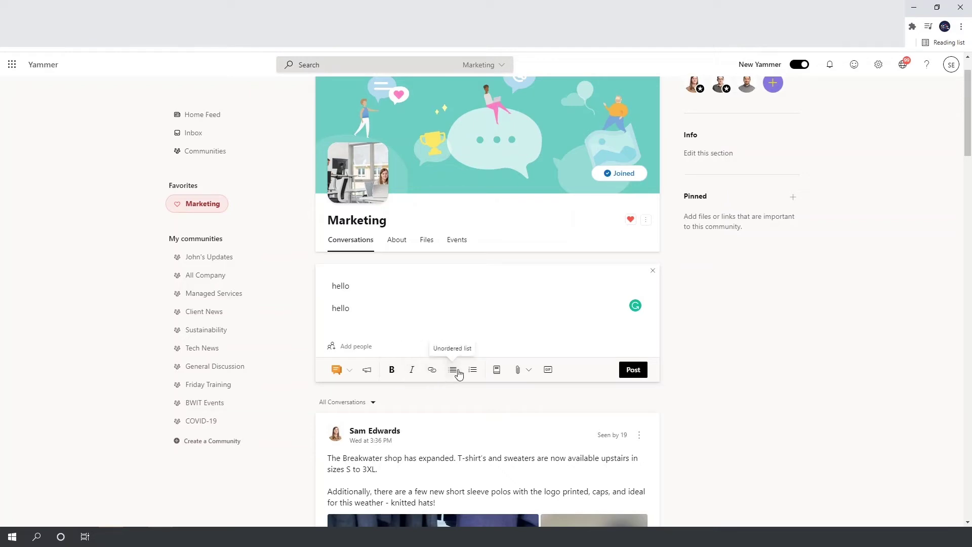
pyautogui.click(497, 370)
pyautogui.write('microsoft')
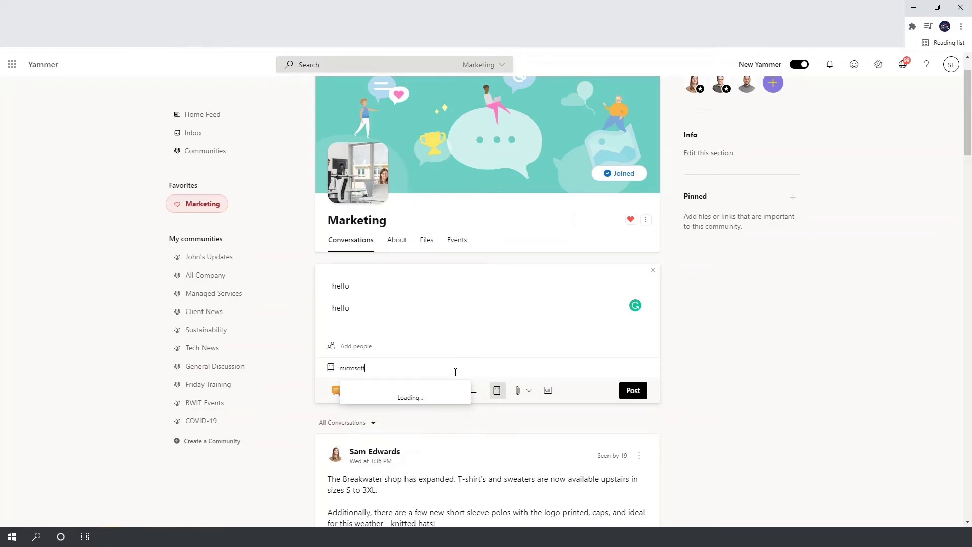
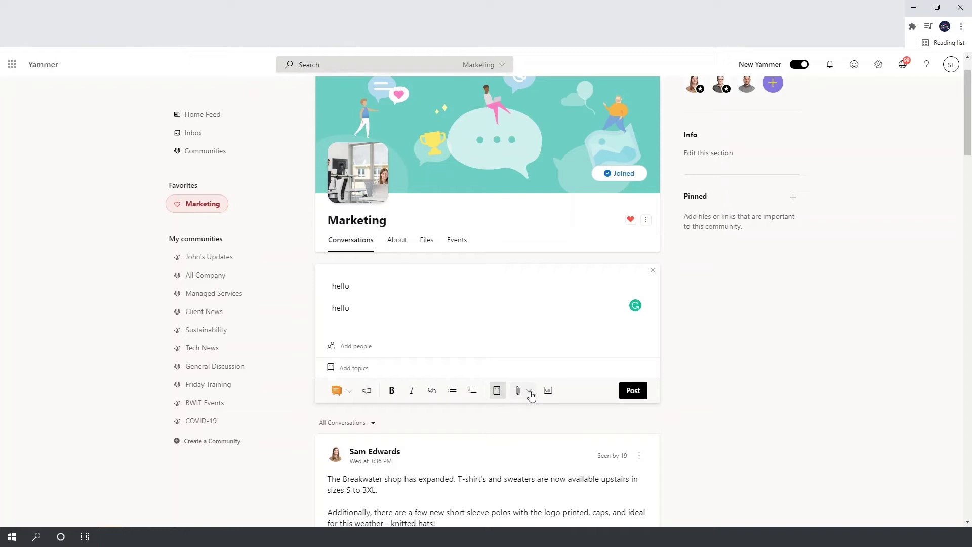
# Step: Browse the GIFs available for the post, recheck the post types and discard the draft discussion
pyautogui.click(548, 390)
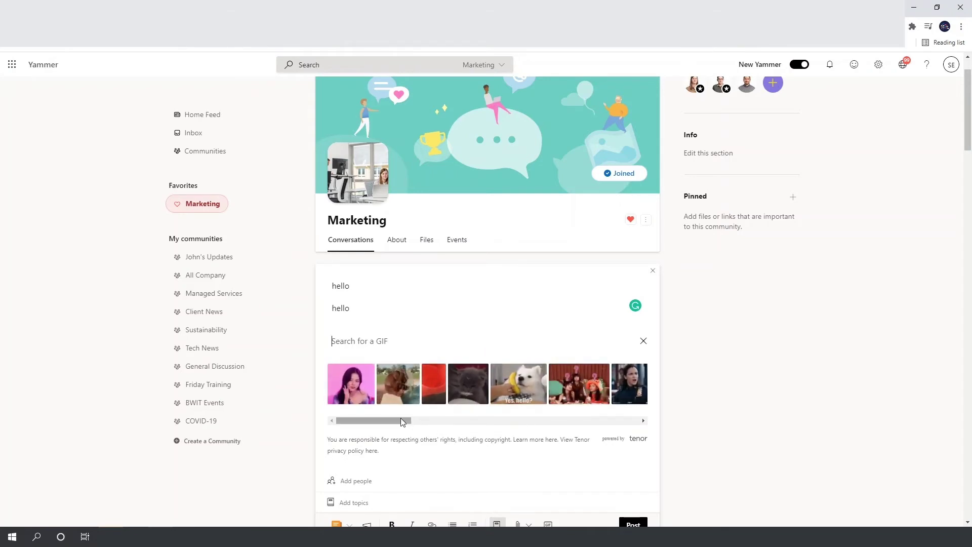
pyautogui.moveTo(399, 420)
pyautogui.mouseDown()
pyautogui.moveTo(426, 421)
pyautogui.moveTo(382, 420)
pyautogui.mouseUp()
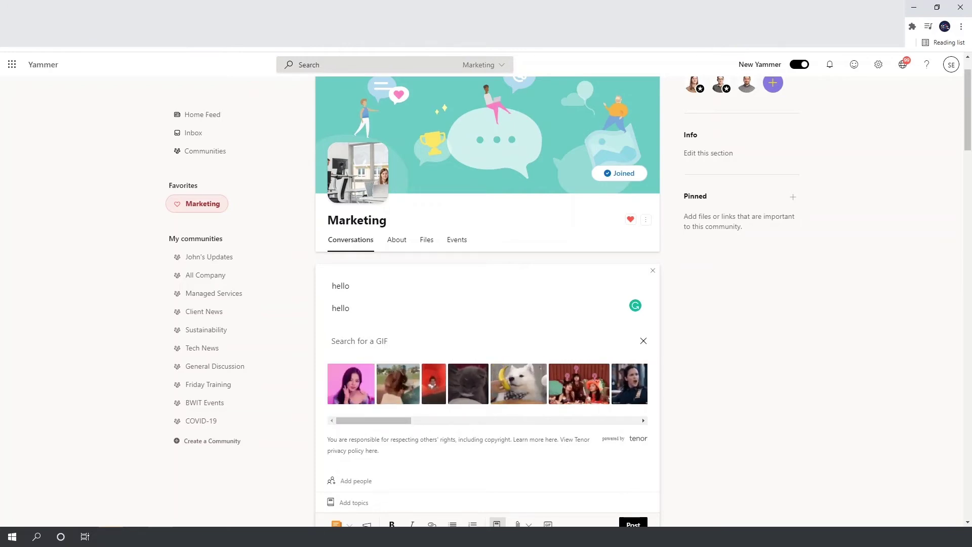
pyautogui.scroll(-2, 578, 385)
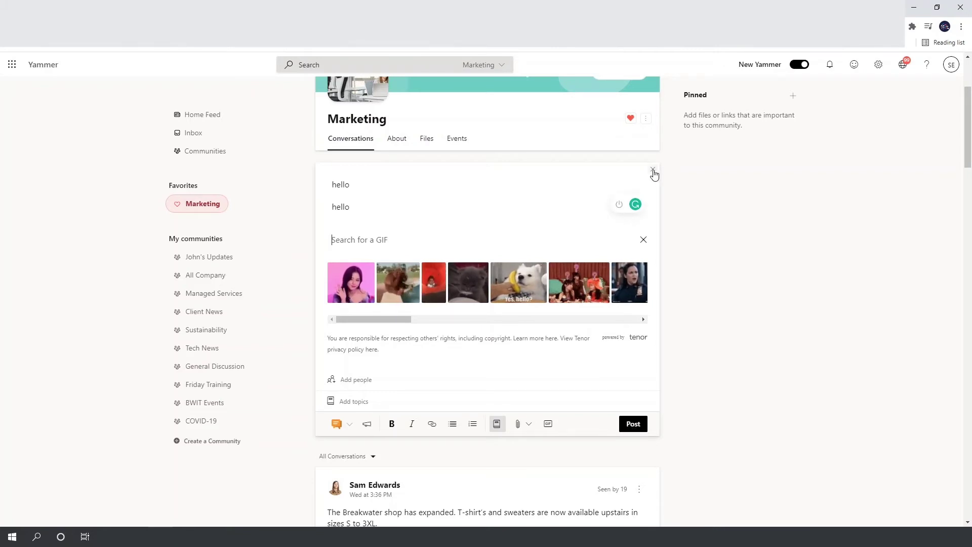
pyautogui.click(348, 424)
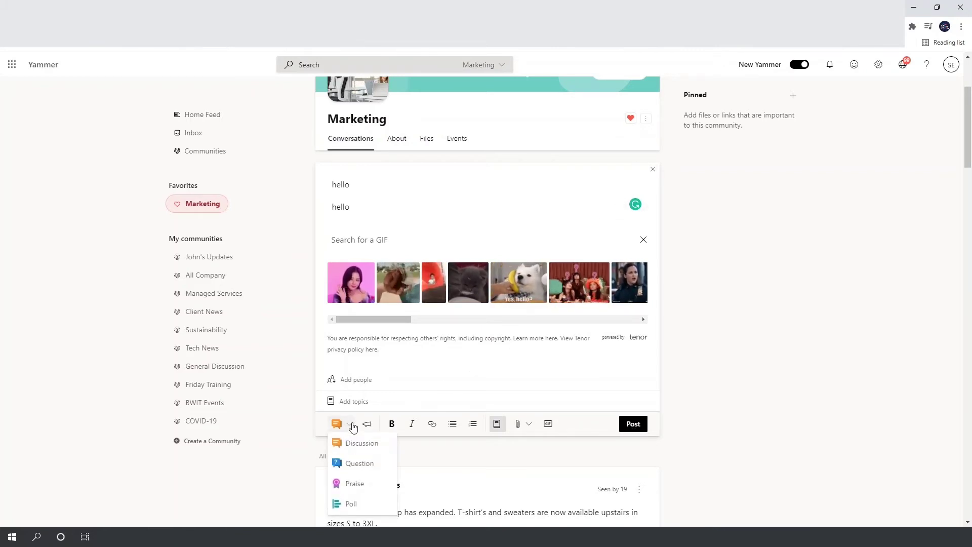
pyautogui.click(354, 443)
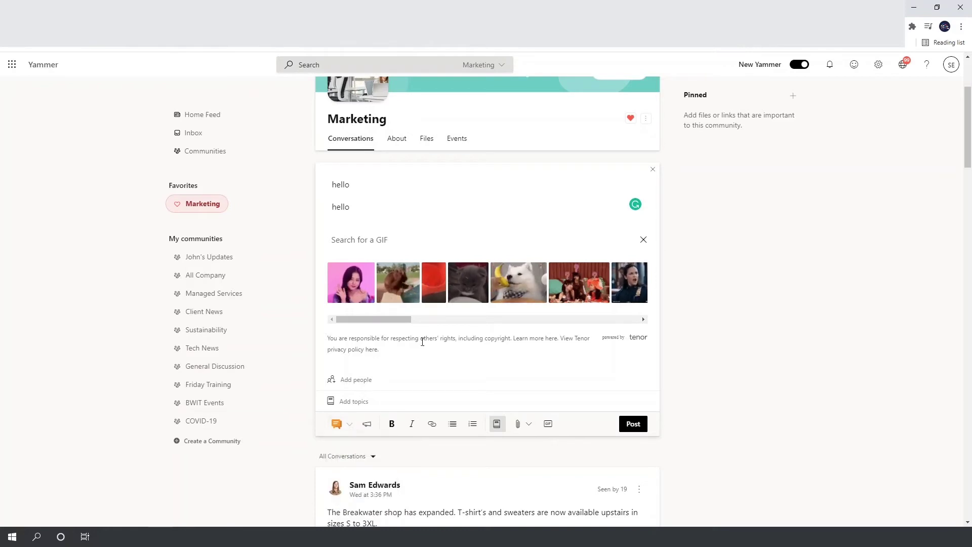
pyautogui.click(653, 170)
# Step: Start a question post in the Marketing community and switch it to the Praise type
pyautogui.click(420, 207)
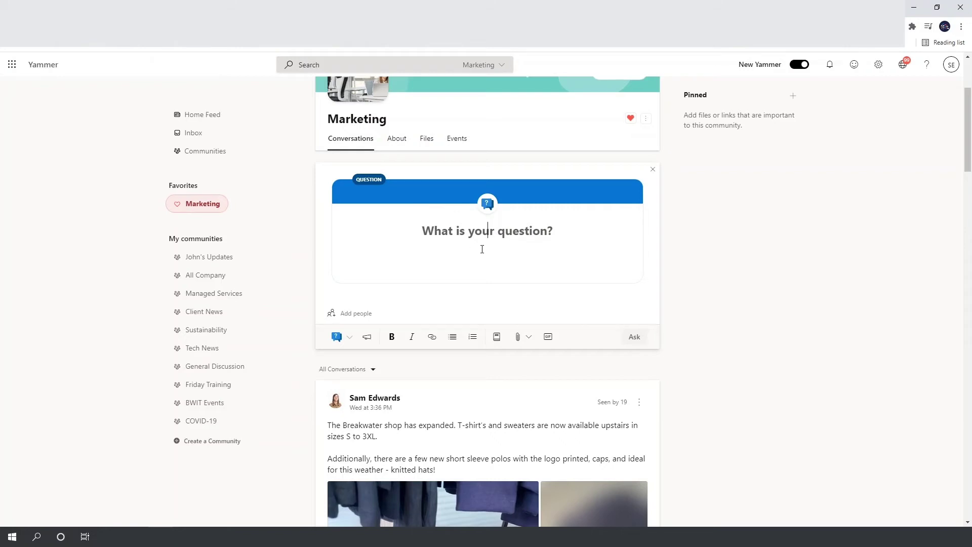
pyautogui.click(349, 339)
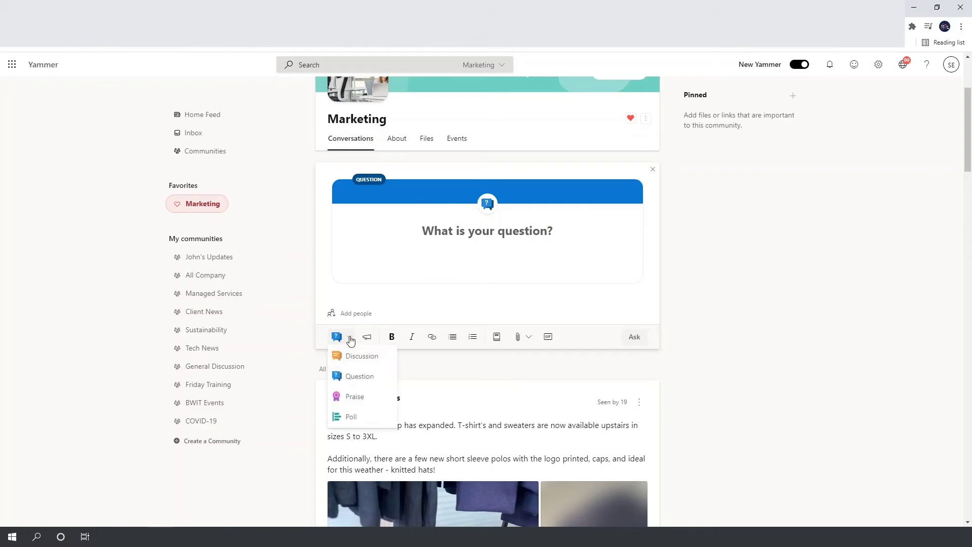
pyautogui.click(352, 396)
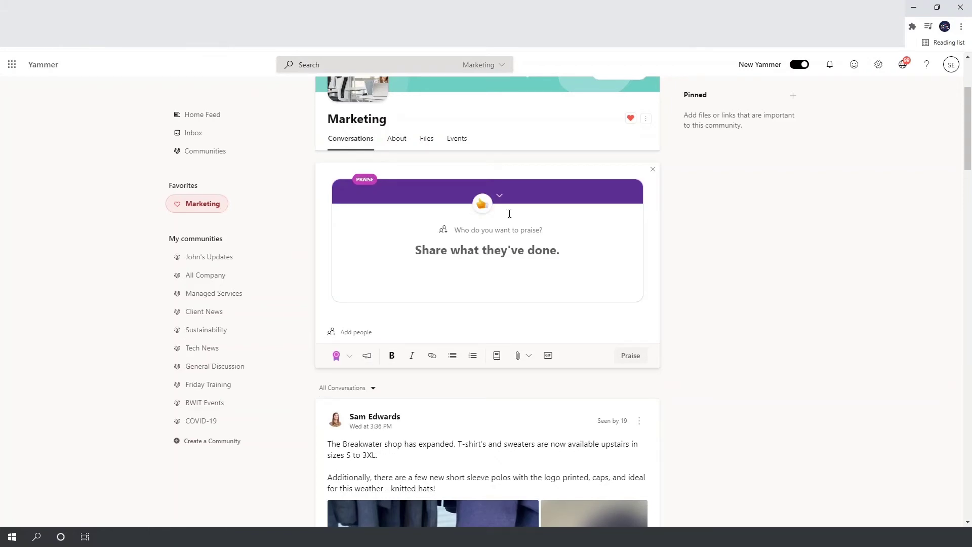
# Step: Look over the praise post's badge choices, the suggested people to praise and the message area
pyautogui.click(500, 196)
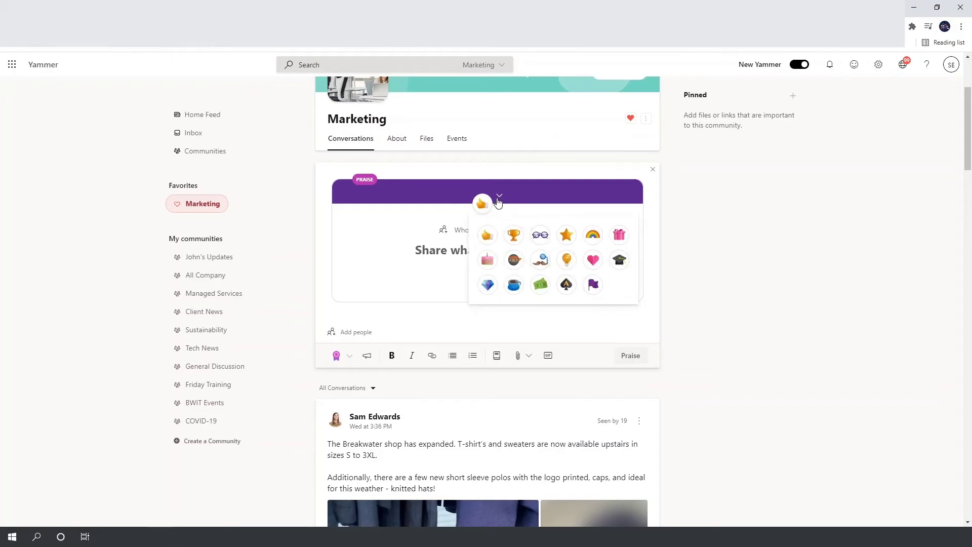
pyautogui.click(499, 197)
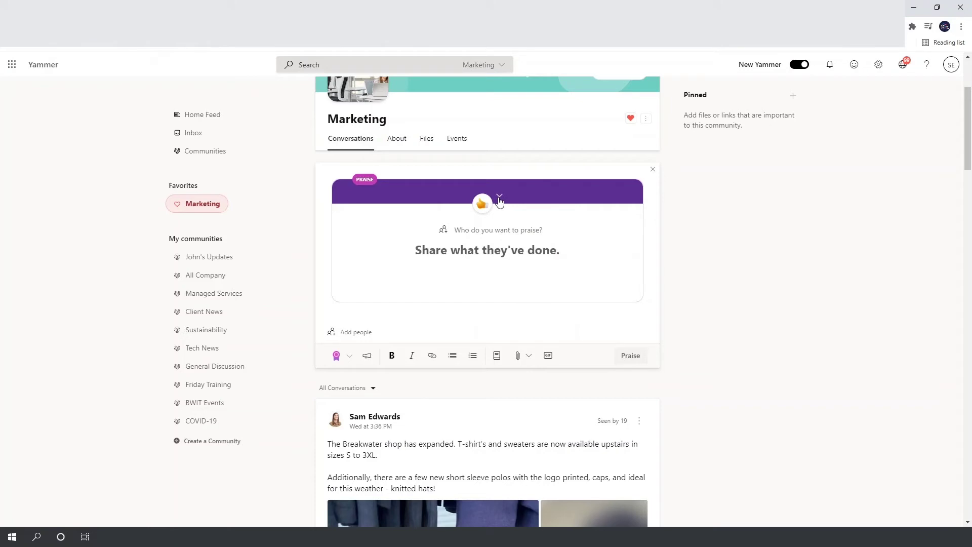
pyautogui.click(475, 230)
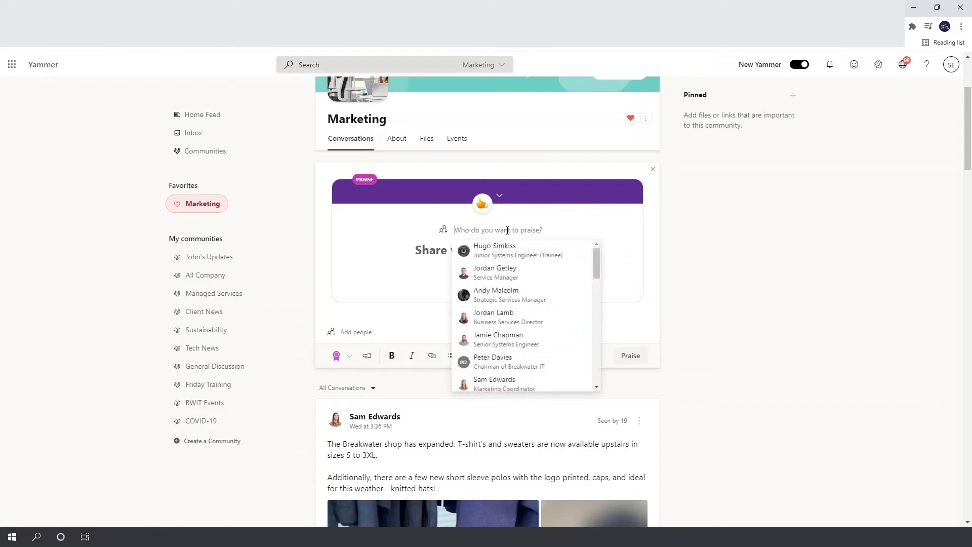
pyautogui.click(439, 250)
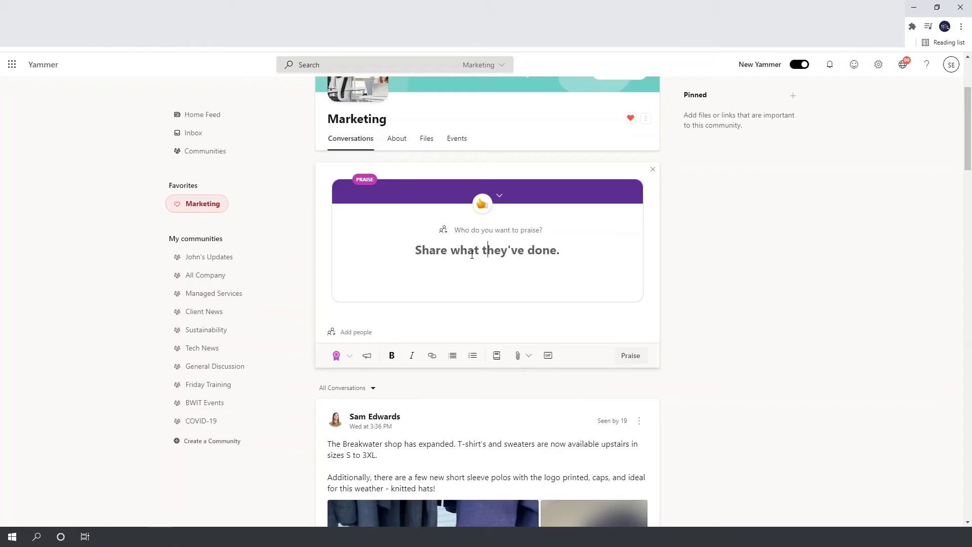
# Step: Switch the draft to a poll, fill in the answers a, b and c, and discard the post
pyautogui.click(350, 356)
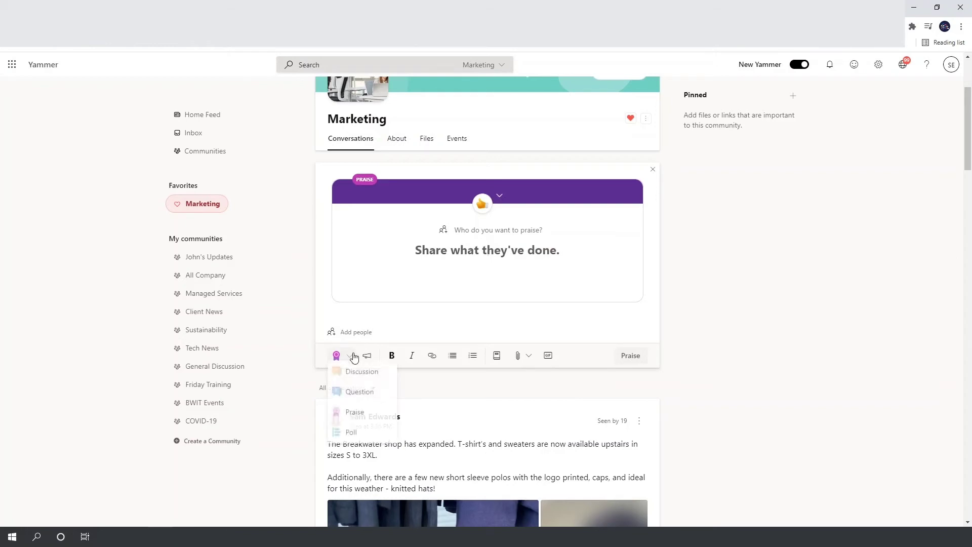
pyautogui.click(354, 435)
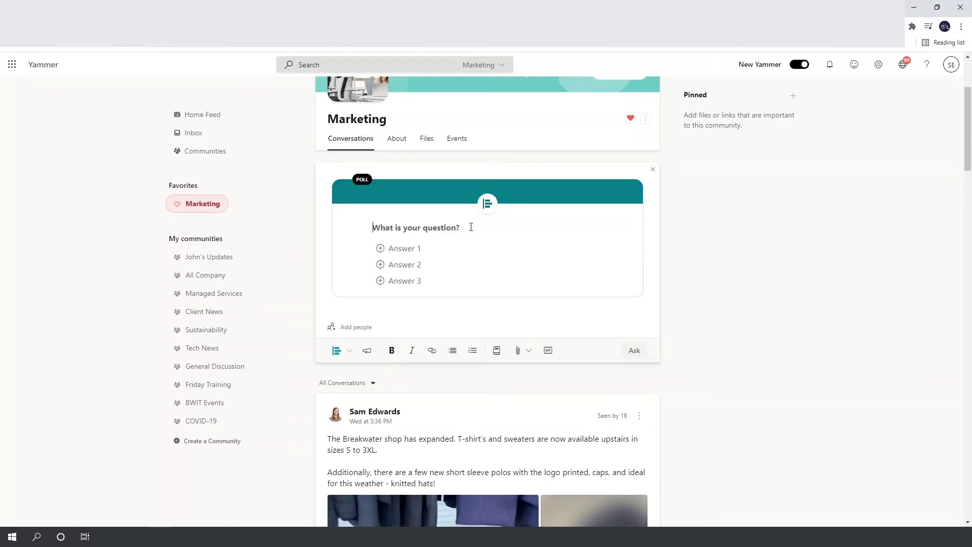
pyautogui.click(416, 234)
pyautogui.click(411, 252)
pyautogui.write('a')
pyautogui.write('b')
pyautogui.click(409, 280)
pyautogui.write('c')
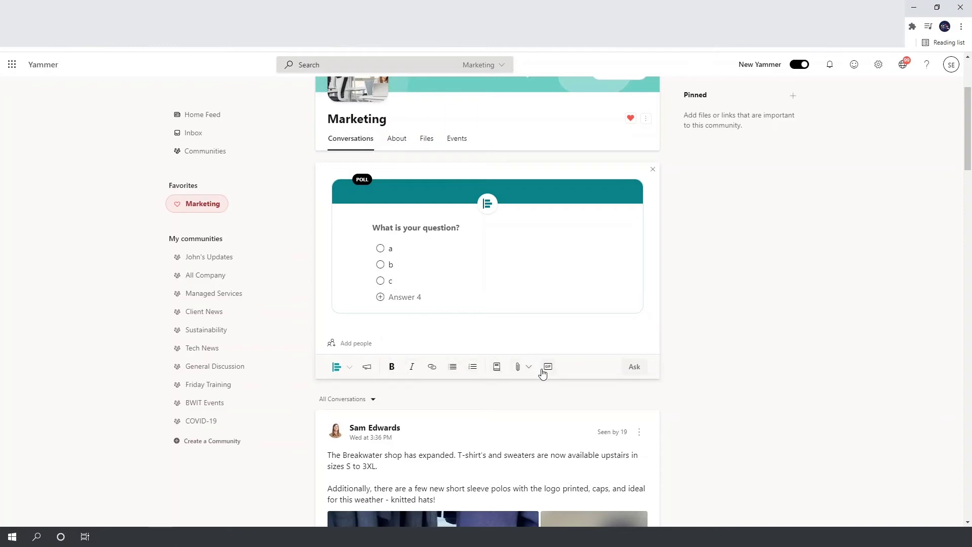
pyautogui.click(653, 169)
# Step: Go to the comments of the Breakwater shop post and start a new comment
pyautogui.scroll(-1, 666, 304)
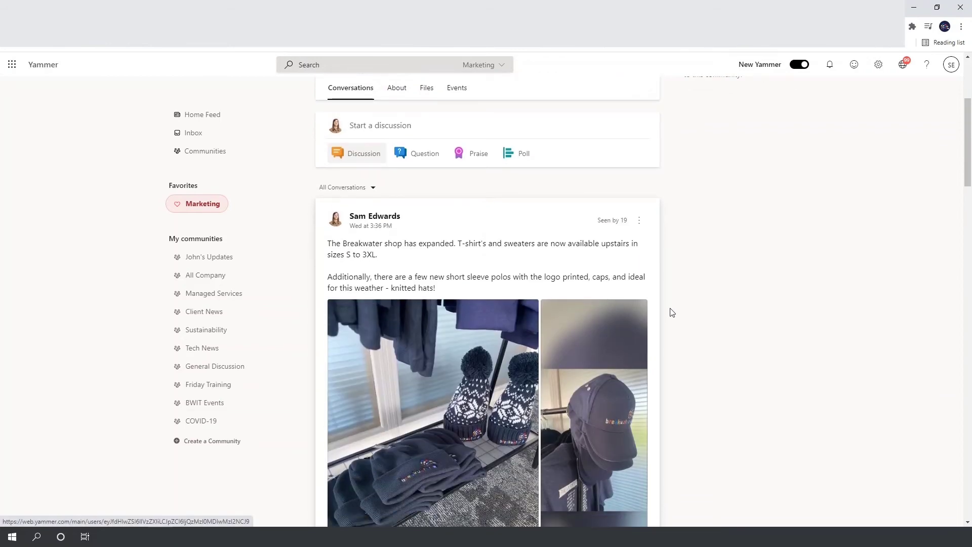
pyautogui.scroll(-1, 672, 312)
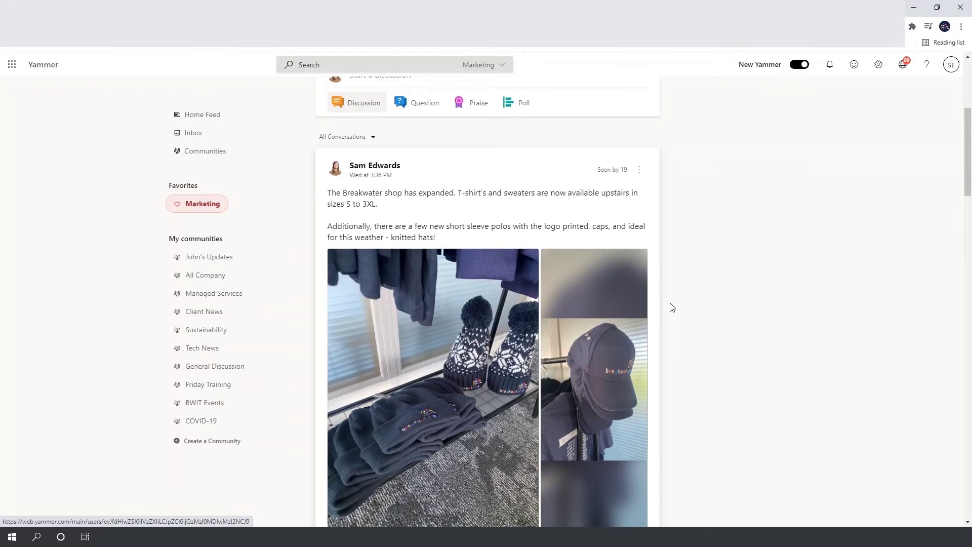
pyautogui.scroll(-2, 670, 307)
pyautogui.scroll(-3, 672, 308)
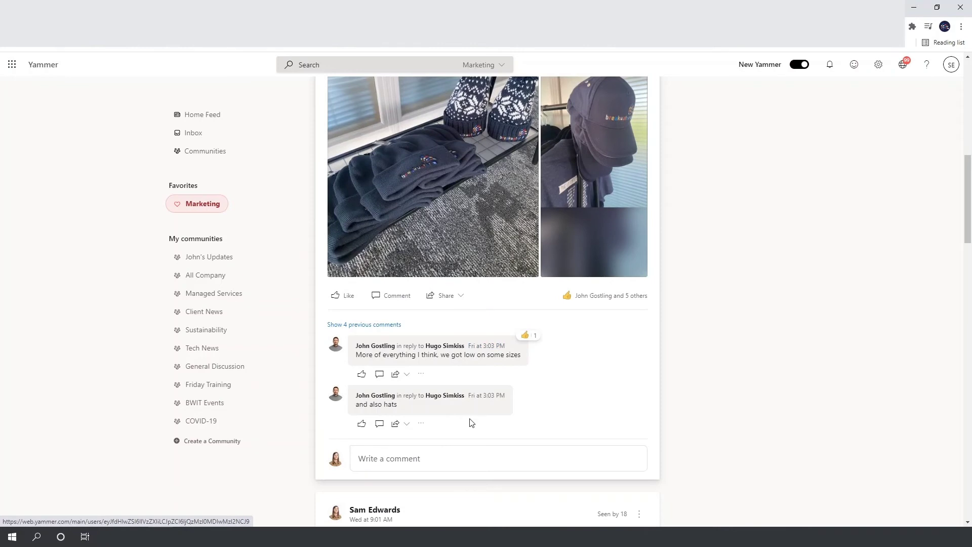
pyautogui.click(438, 459)
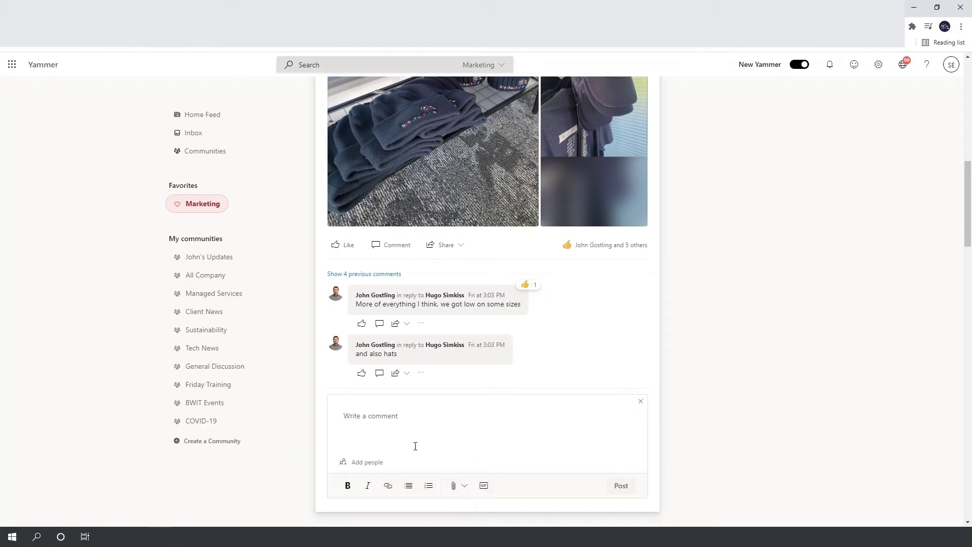
# Step: Start a reply to the "and also hats" comment and check that comment's sharing and further options
pyautogui.scroll(1, 419, 456)
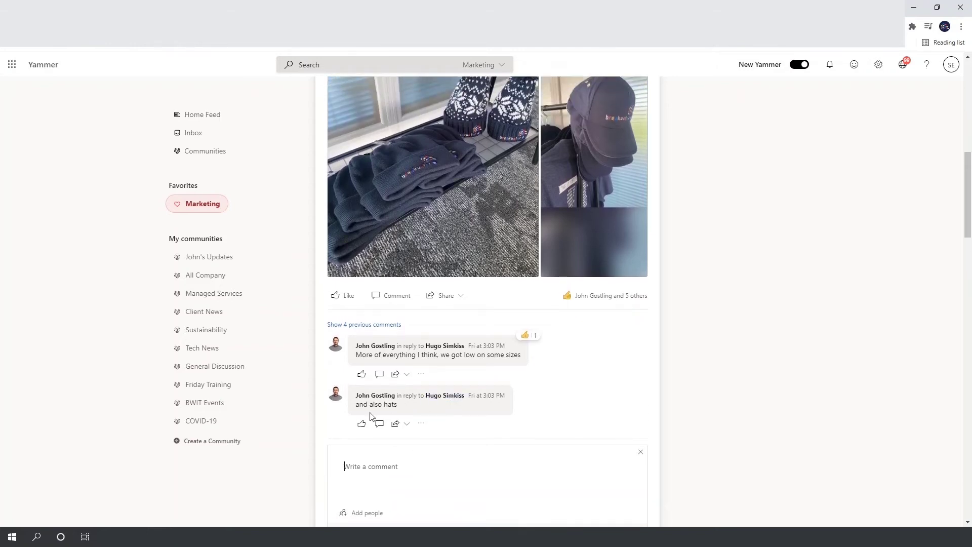
pyautogui.moveTo(366, 431)
pyautogui.click(379, 423)
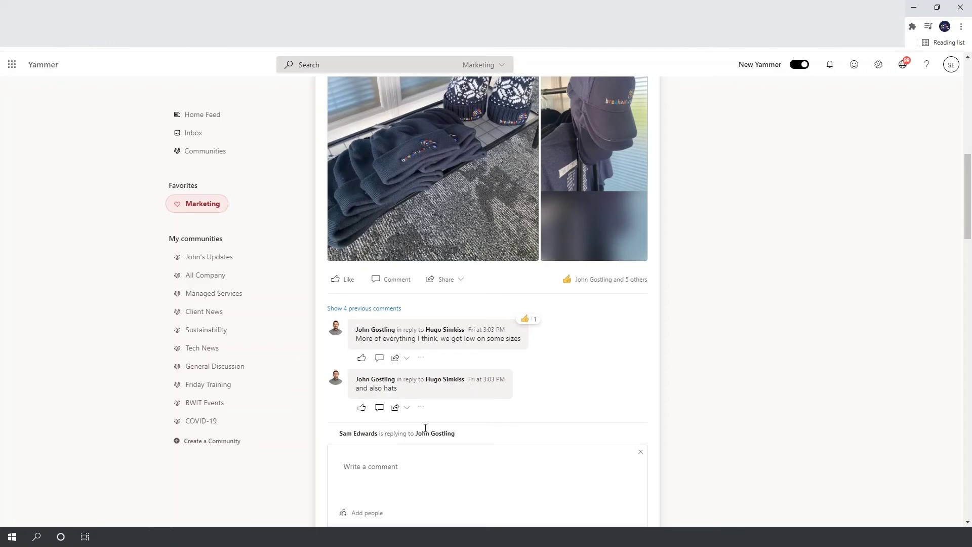
pyautogui.click(405, 412)
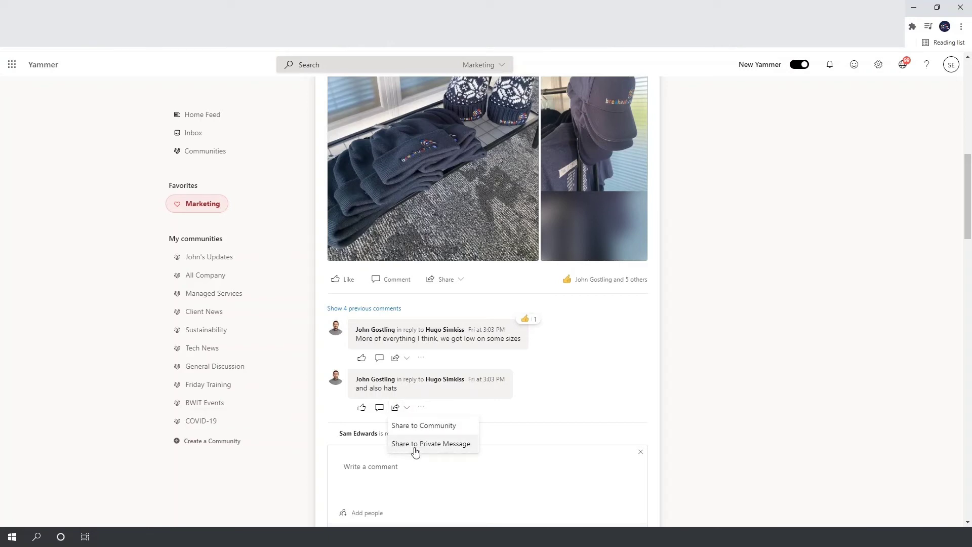
pyautogui.click(421, 408)
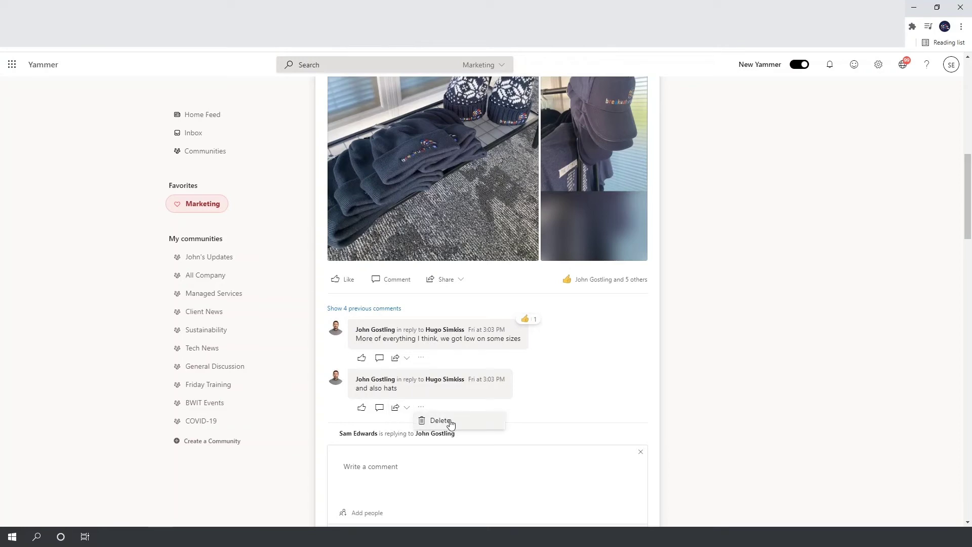
pyautogui.click(454, 466)
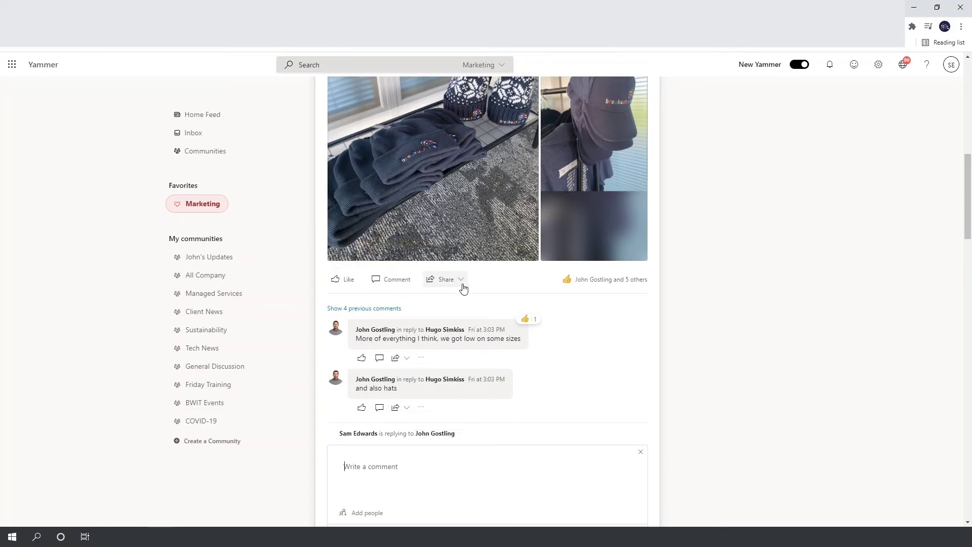
# Step: Look over the shop post's like, comment and share actions and its reactions, and open the post's management options
pyautogui.moveTo(349, 284)
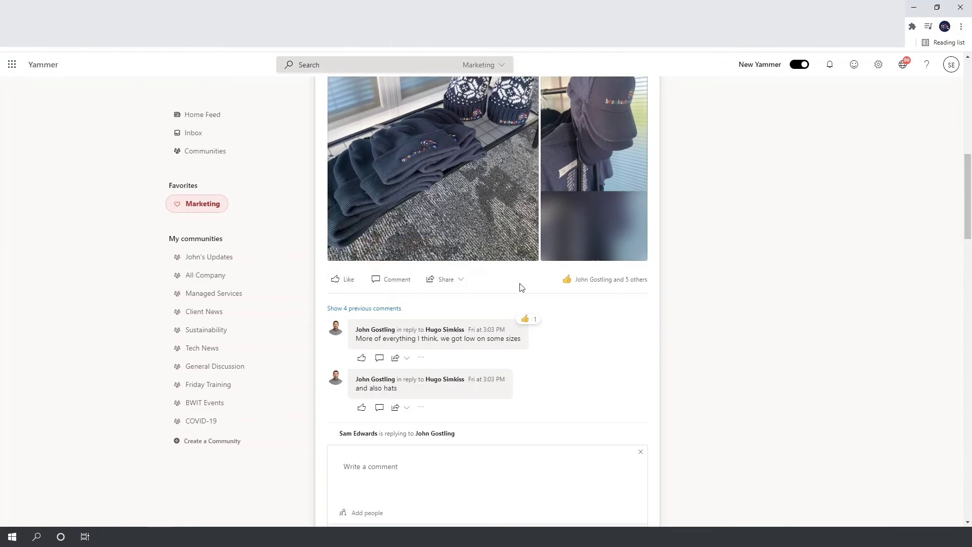
pyautogui.moveTo(638, 287)
pyautogui.scroll(2, 625, 357)
pyautogui.scroll(4, 624, 354)
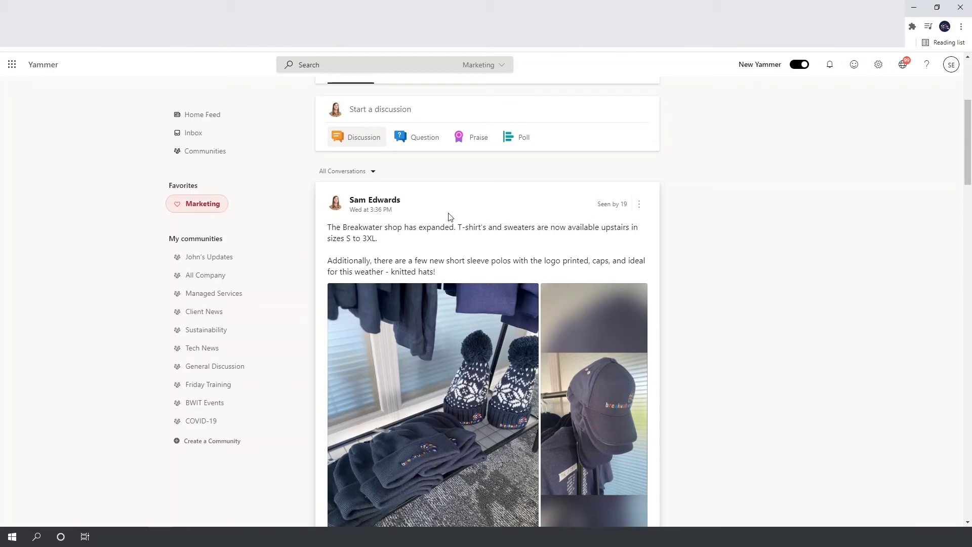
pyautogui.click(640, 204)
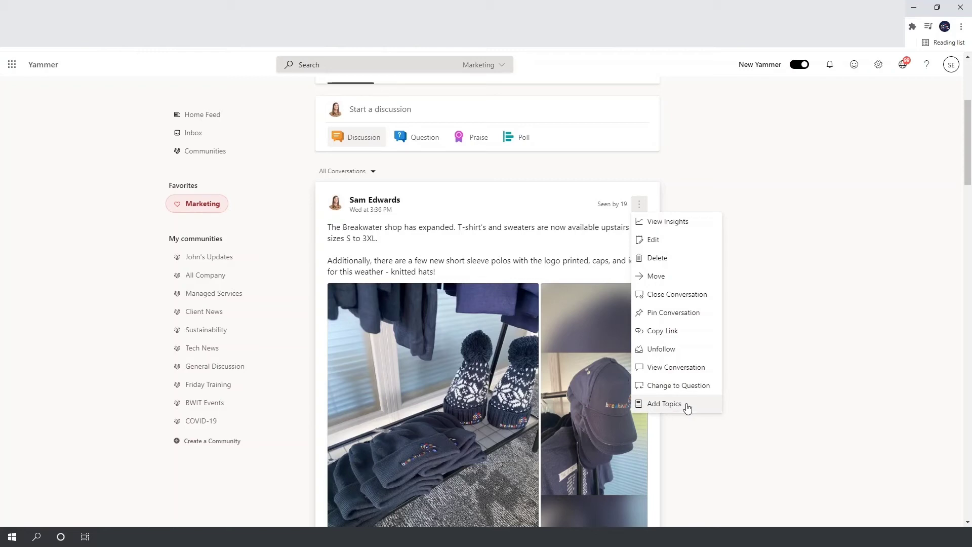
# Step: Review the Marketing community's member list and the management options for individual members, and close the list
pyautogui.scroll(4, 690, 360)
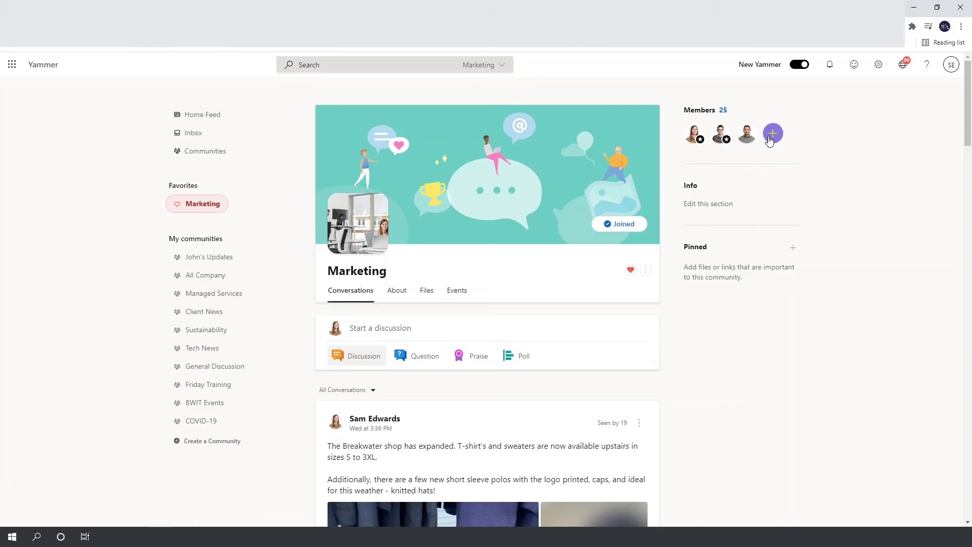
pyautogui.click(723, 114)
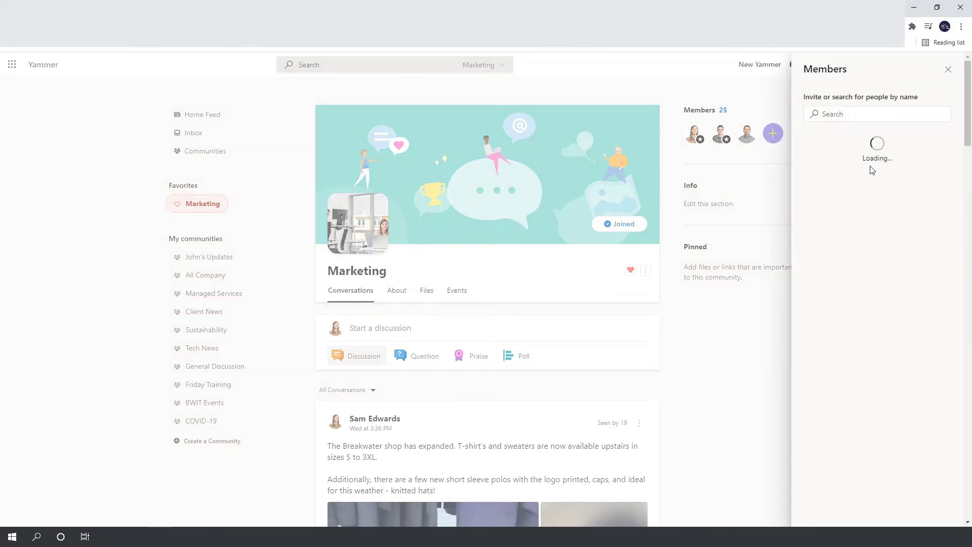
pyautogui.scroll(-3, 875, 199)
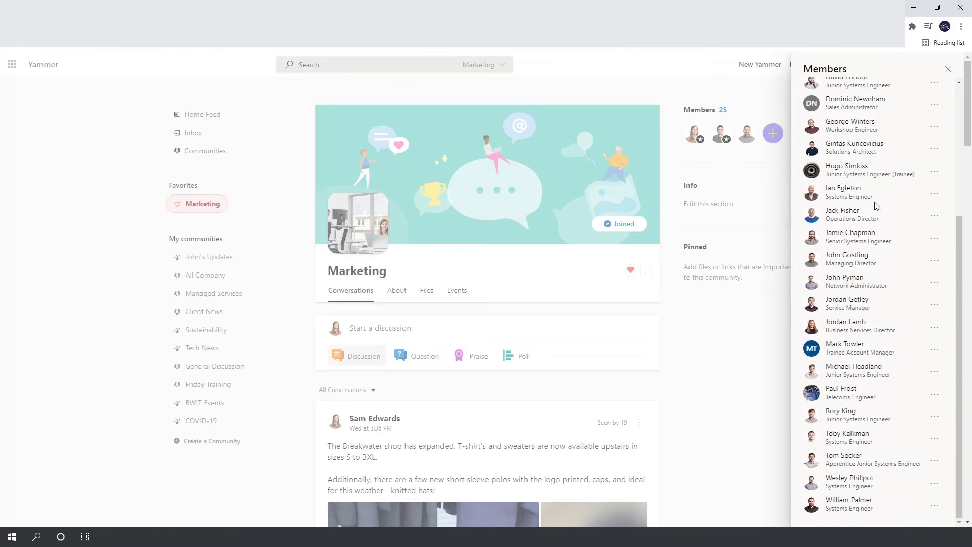
pyautogui.scroll(3, 875, 202)
pyautogui.click(933, 188)
pyautogui.click(934, 188)
pyautogui.click(935, 208)
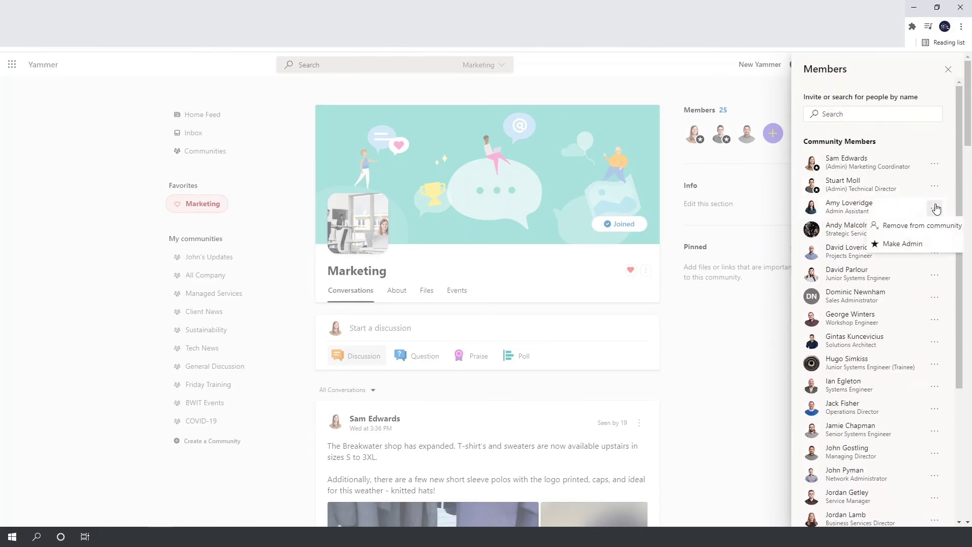
pyautogui.click(935, 207)
pyautogui.click(947, 71)
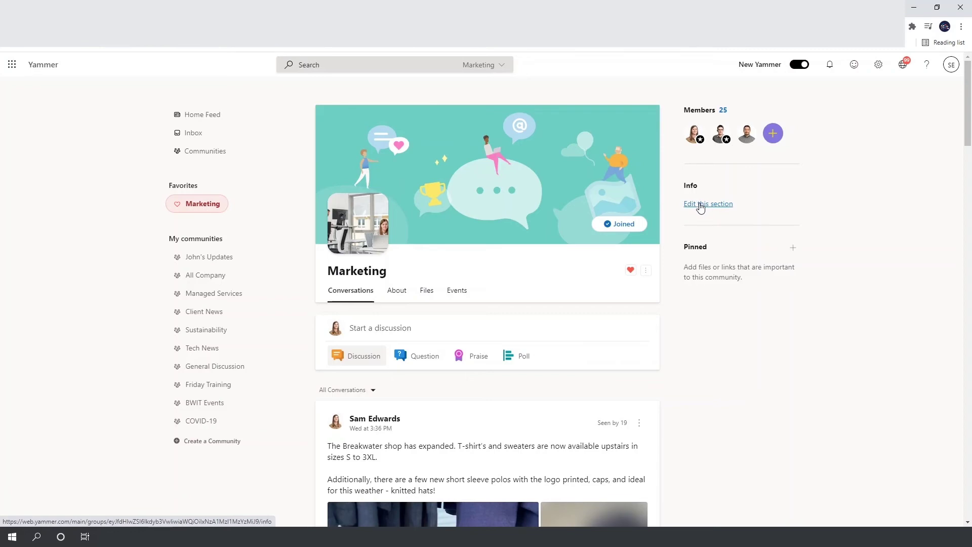
# Step: Check the info section and pinned files of the All Company community and return to the Marketing community
pyautogui.click(215, 284)
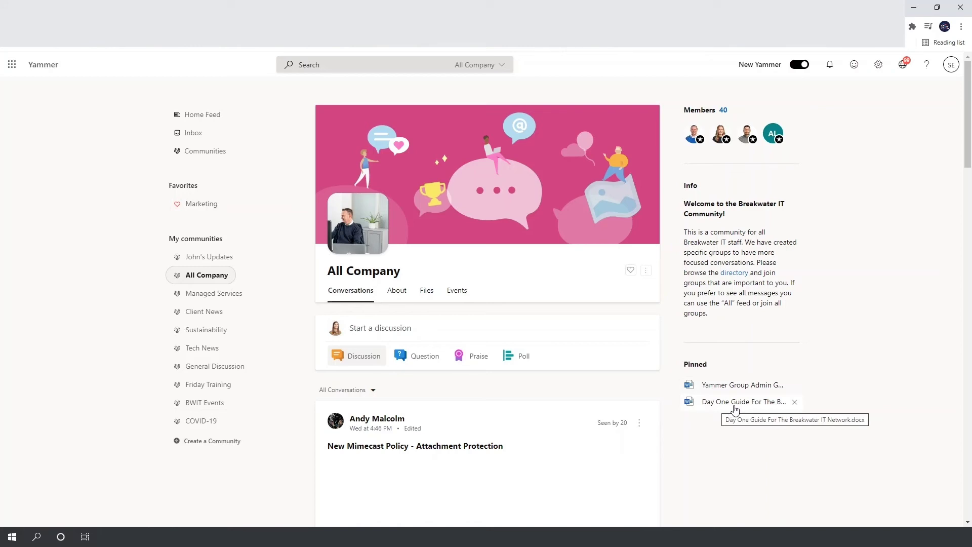
pyautogui.click(201, 204)
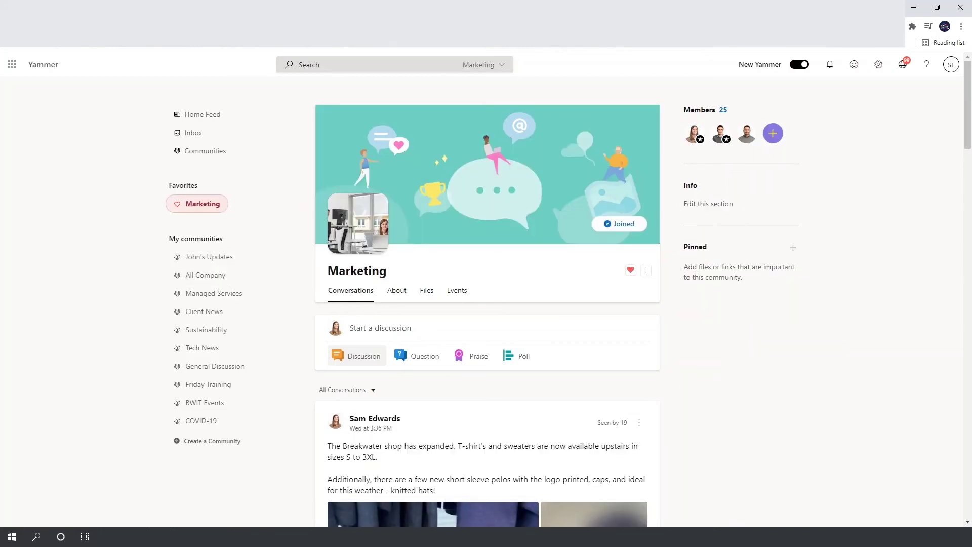
# Step: Check the Office profile from the account details, and view the home and external networks
pyautogui.click(951, 66)
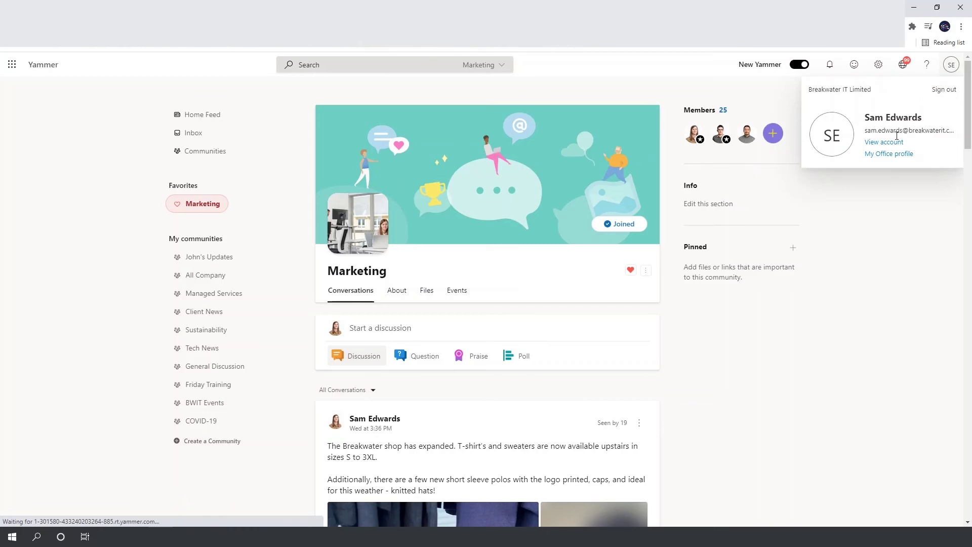
pyautogui.click(892, 154)
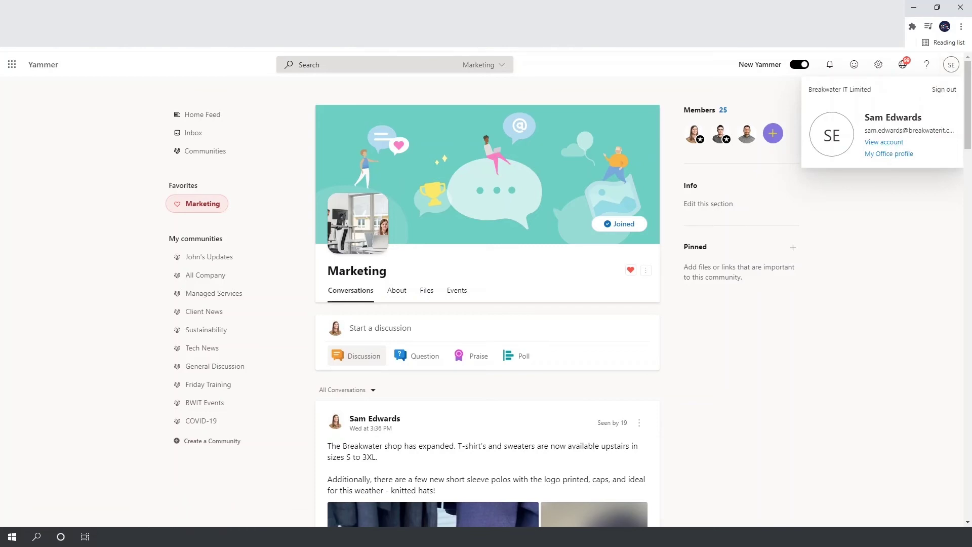
pyautogui.click(903, 65)
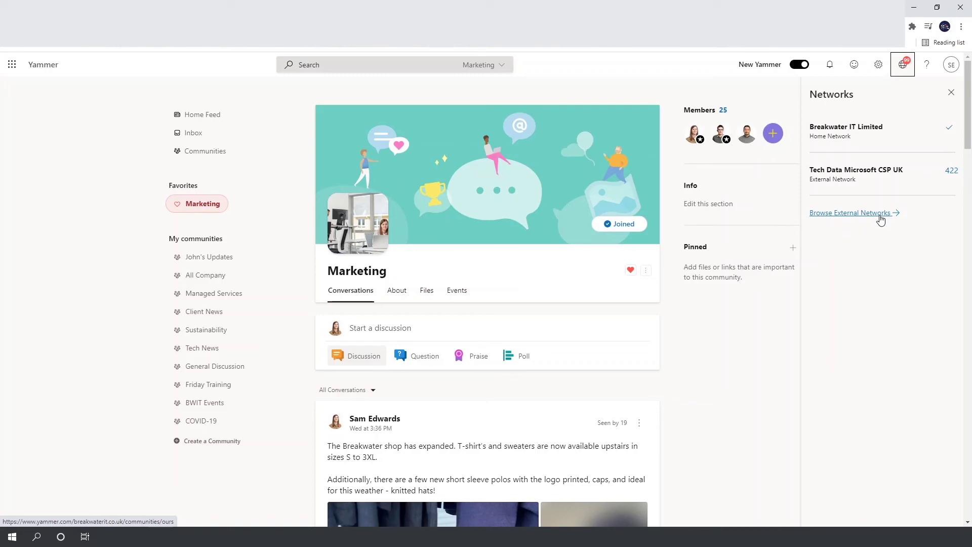
pyautogui.click(903, 64)
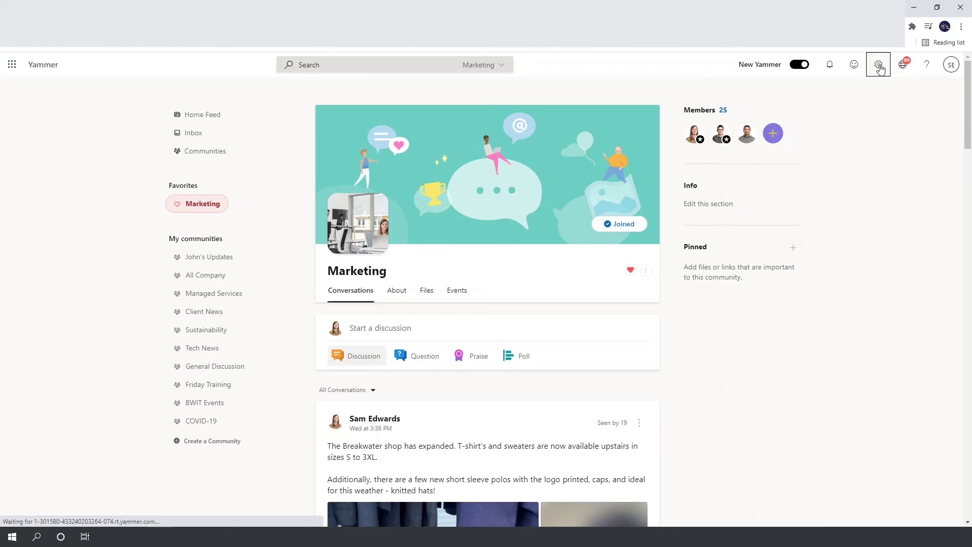
# Step: Look at the delegate settings and the available delegate roles, and return to the Marketing community
pyautogui.click(879, 67)
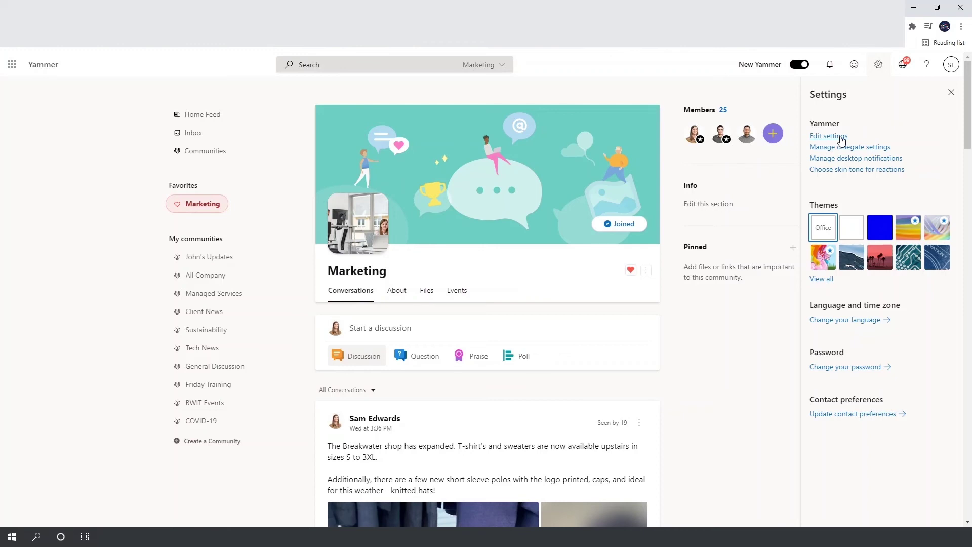
pyautogui.click(876, 152)
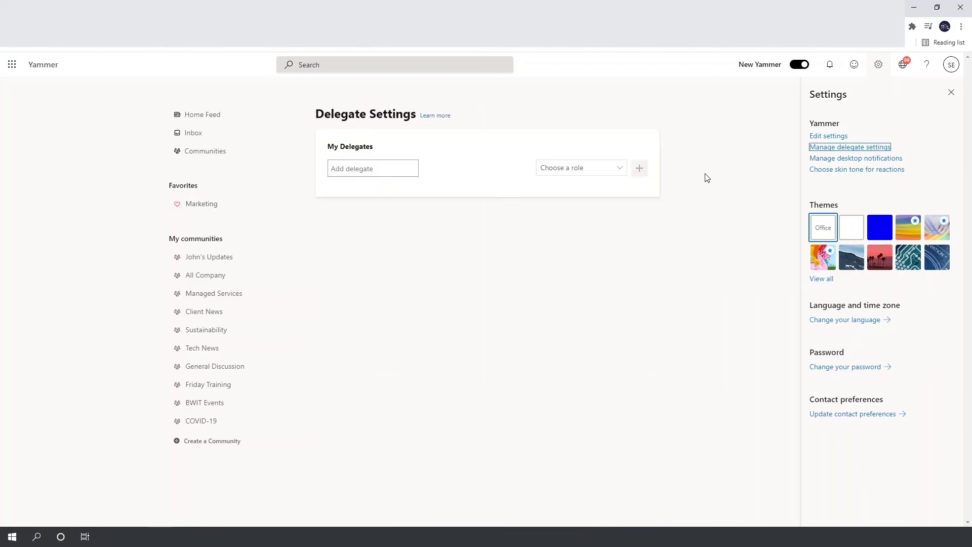
pyautogui.click(613, 171)
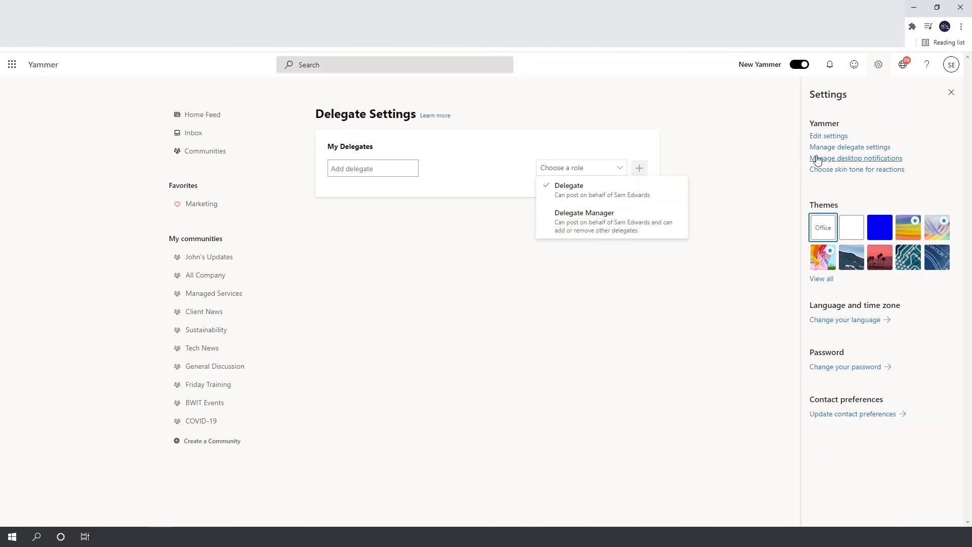
pyautogui.click(218, 211)
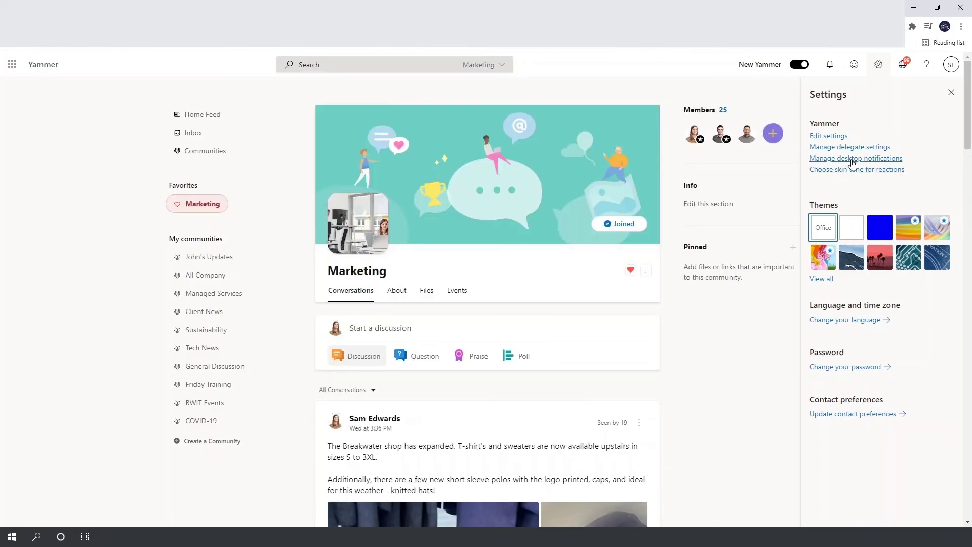
# Step: View the desktop notification setting and the skin tone choices for reactions, leaving both unchanged
pyautogui.click(852, 159)
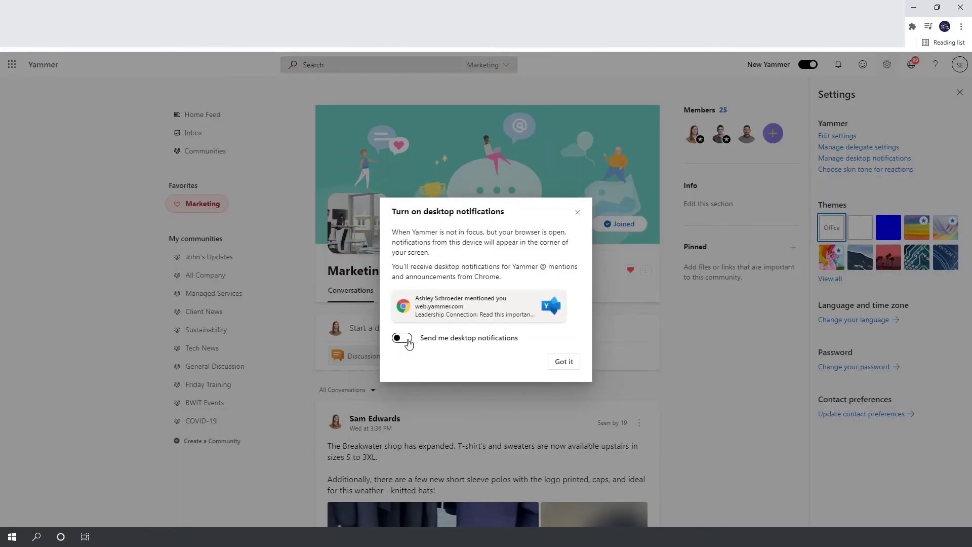
pyautogui.click(578, 214)
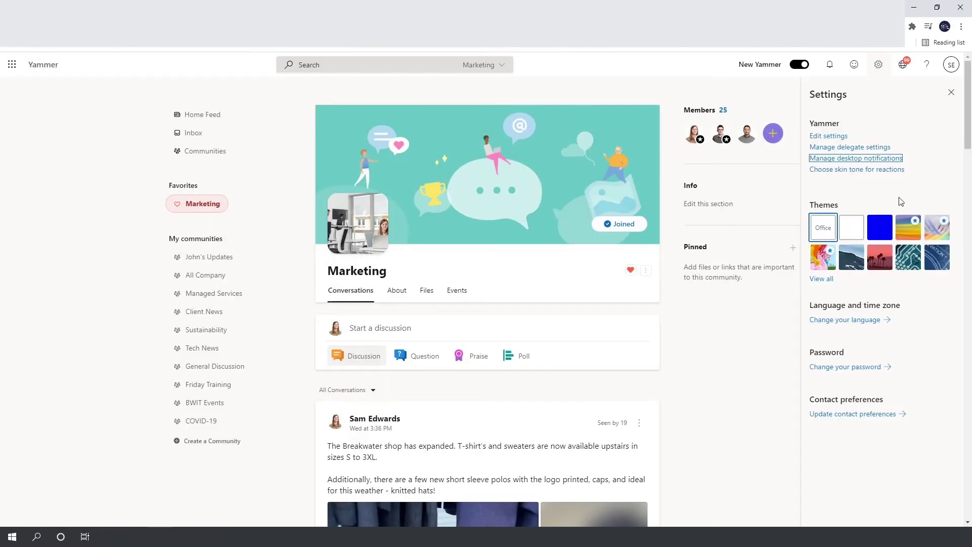
pyautogui.click(856, 170)
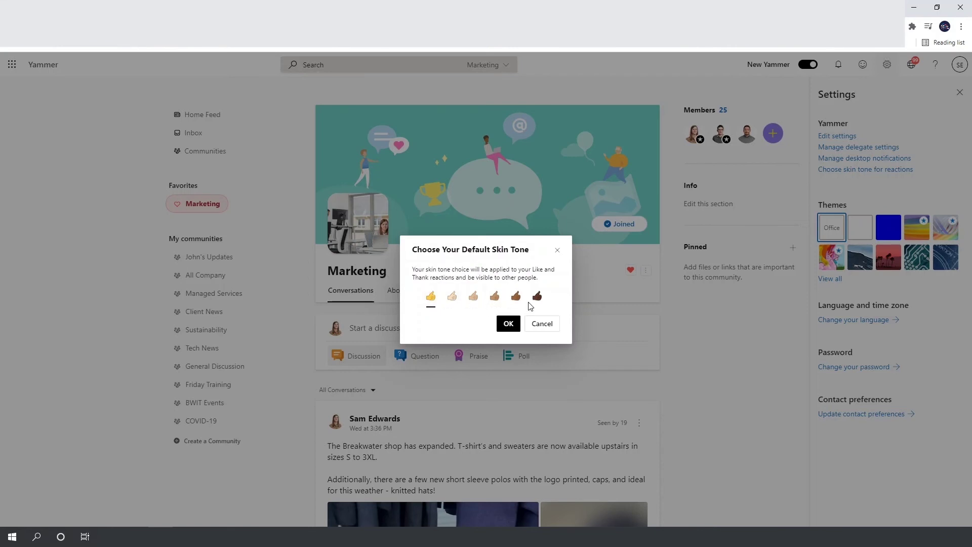
pyautogui.click(538, 326)
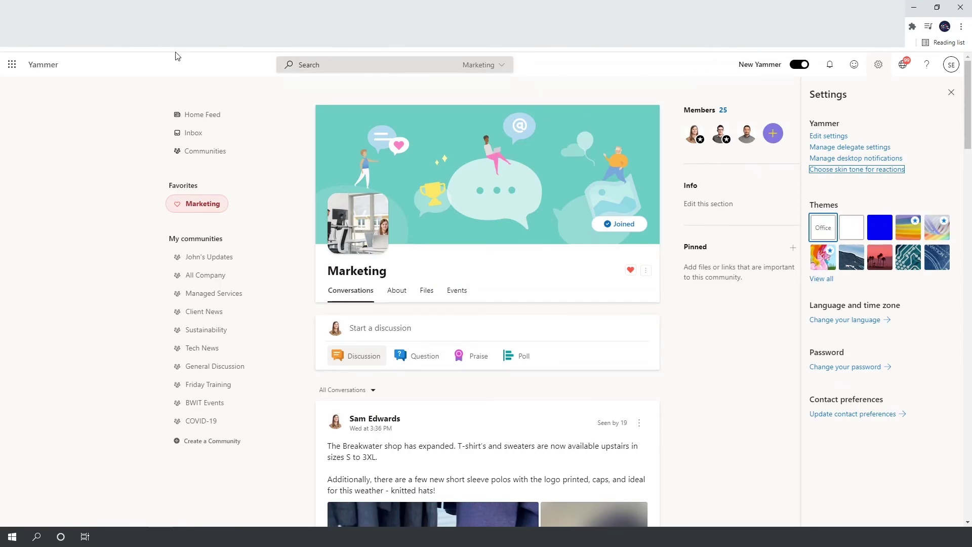
# Step: Apply the plain white theme beside the Office theme
pyautogui.click(851, 230)
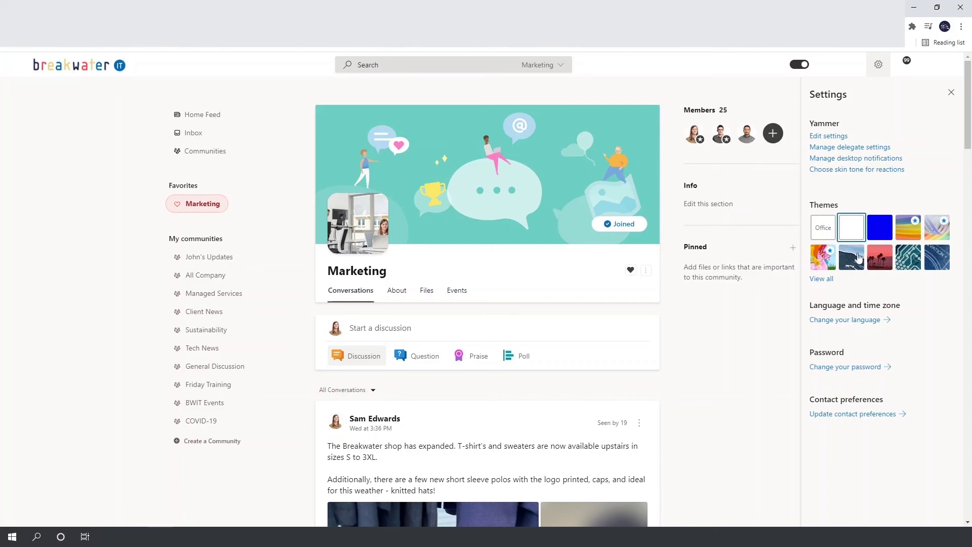
# Step: Expand the full theme collection and try the lucky cat, red-and-black dotted, orange star and circuit board themes
pyautogui.click(829, 282)
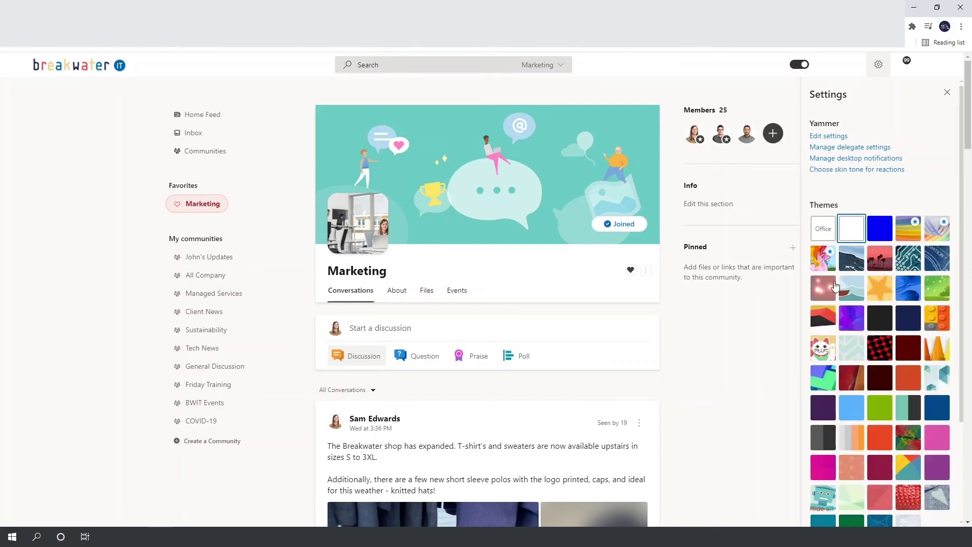
pyautogui.click(819, 347)
pyautogui.click(881, 348)
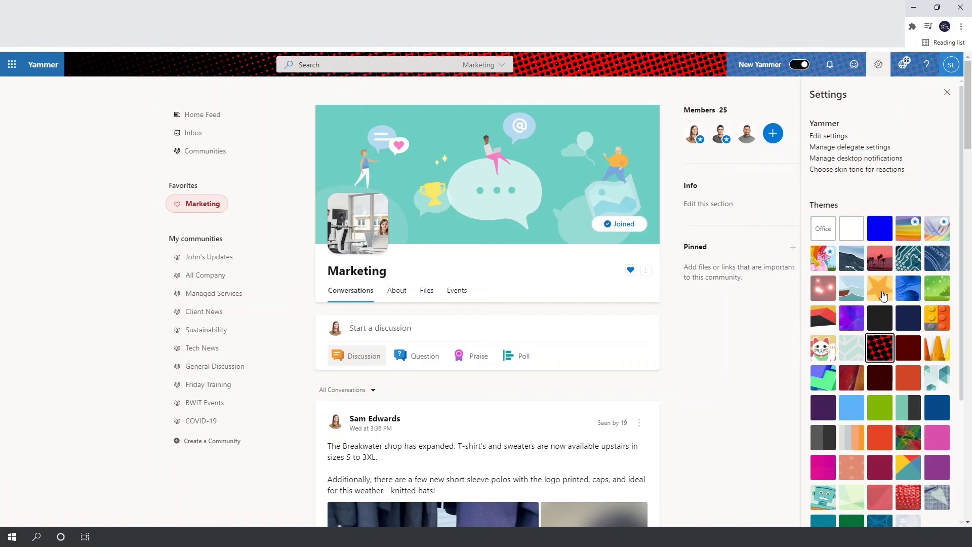
pyautogui.click(883, 296)
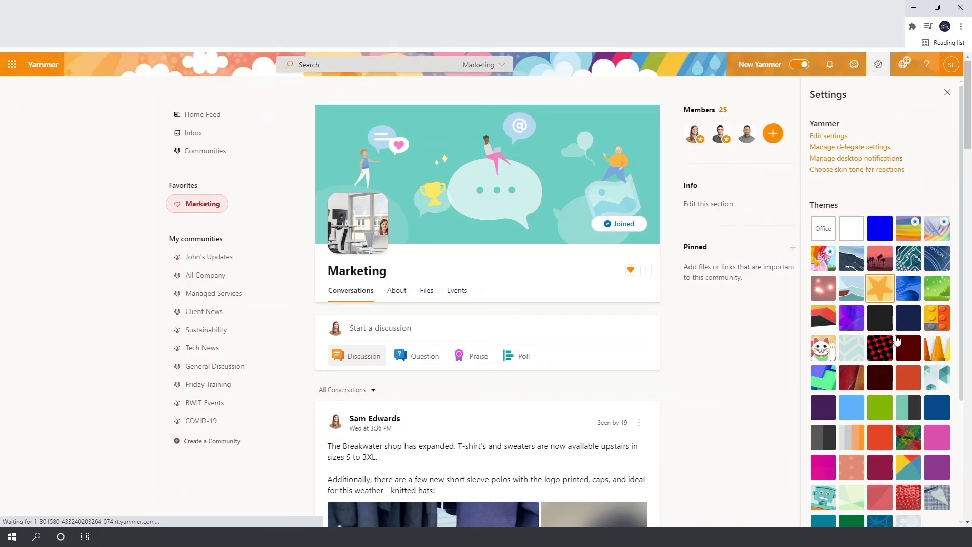
pyautogui.scroll(-2, 899, 324)
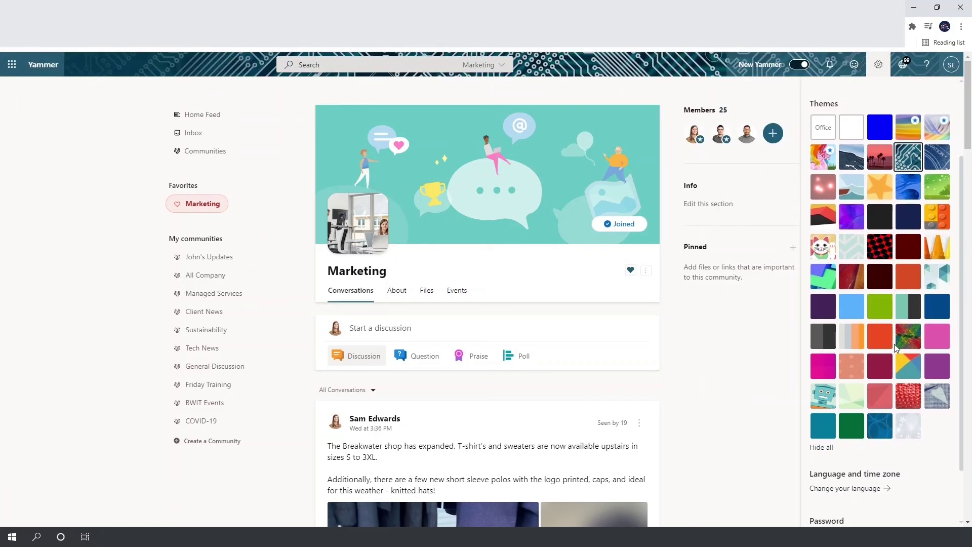
# Step: Apply the Office theme, look over the language and password options, and close the settings
pyautogui.scroll(-1, 895, 348)
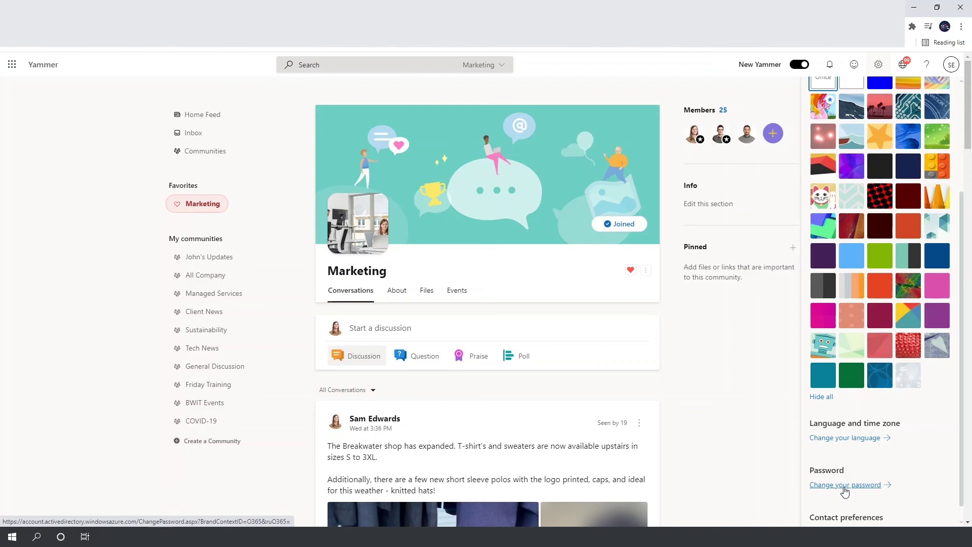
pyautogui.scroll(3, 845, 490)
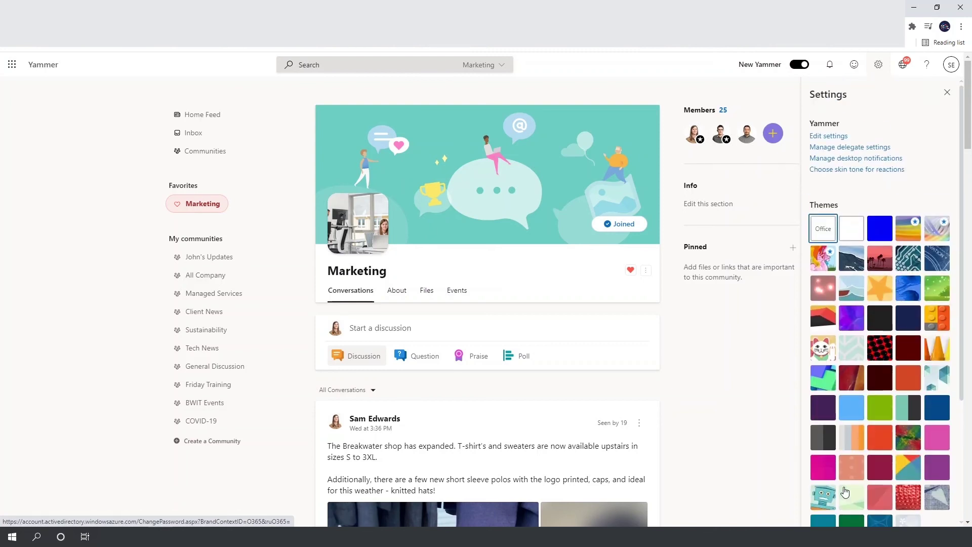
pyautogui.click(878, 66)
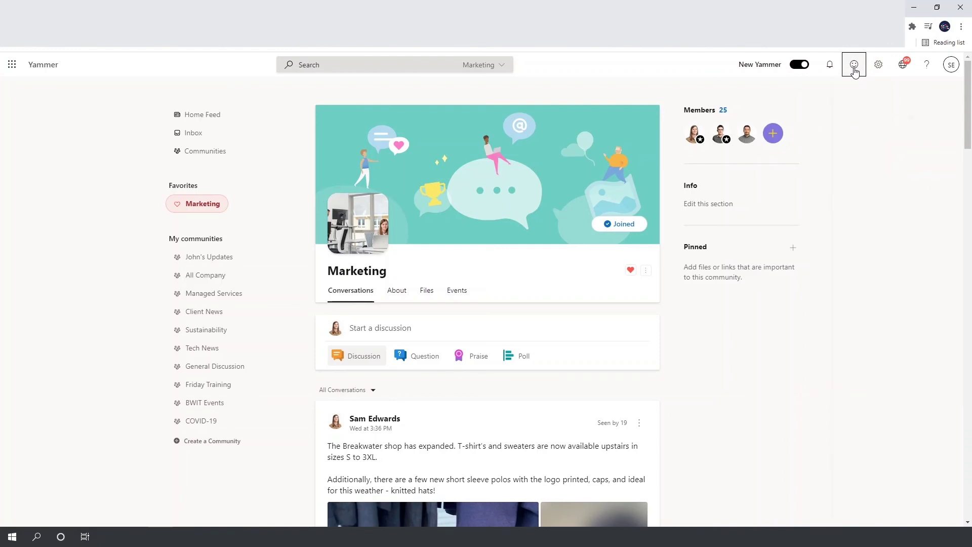
# Step: Look at the feedback form and its feedback types, and cancel it without submitting
pyautogui.click(855, 71)
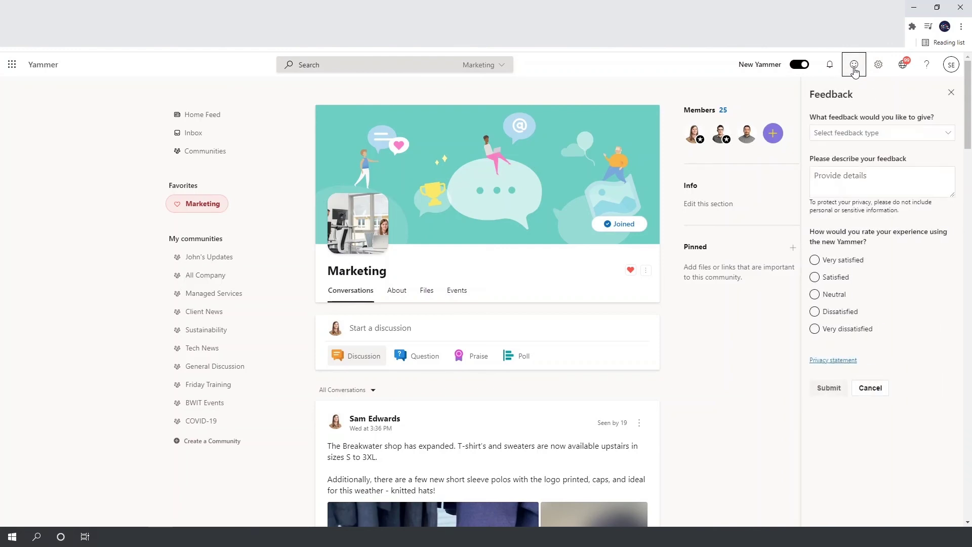
pyautogui.click(871, 134)
pyautogui.click(868, 387)
# Step: Look through the list of notifications about reactions to posts, and close it
pyautogui.click(831, 67)
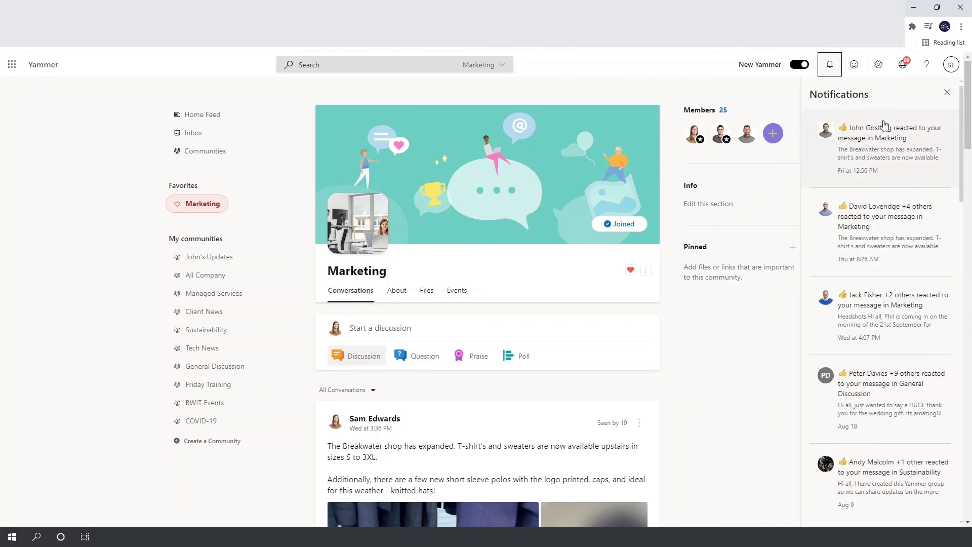
pyautogui.scroll(-5, 876, 212)
pyautogui.scroll(5, 876, 213)
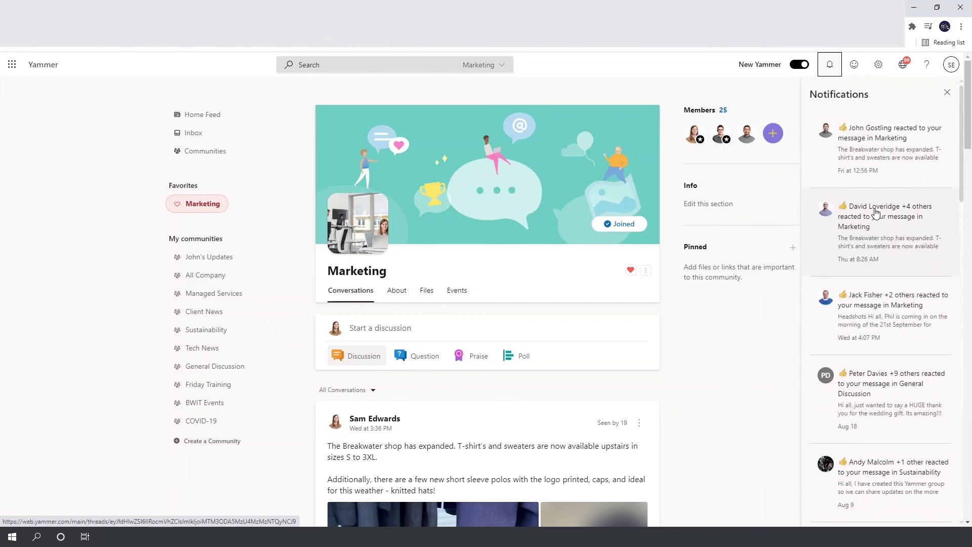
pyautogui.click(833, 70)
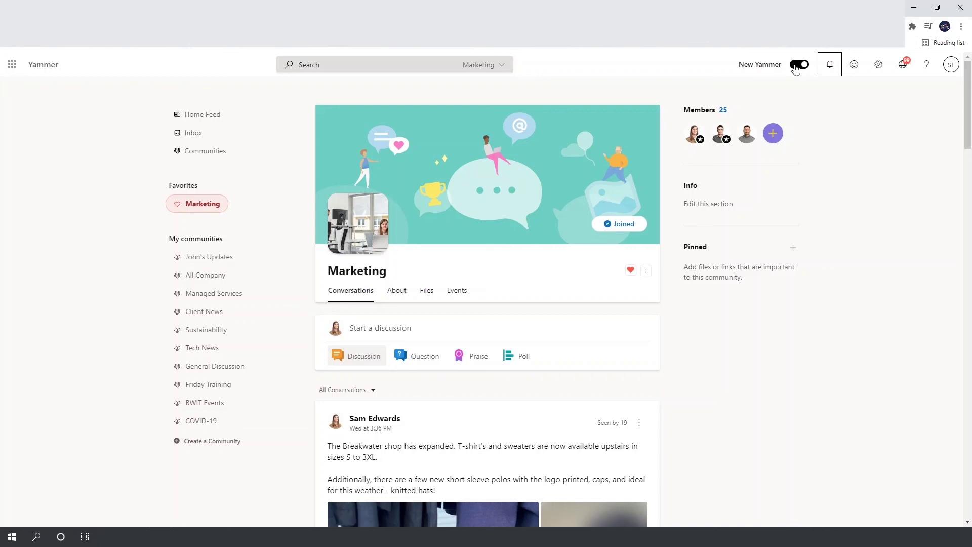
# Step: Switch to classic Yammer without sharing feedback, view the Marketing group there, and return to the new Yammer
pyautogui.click(796, 67)
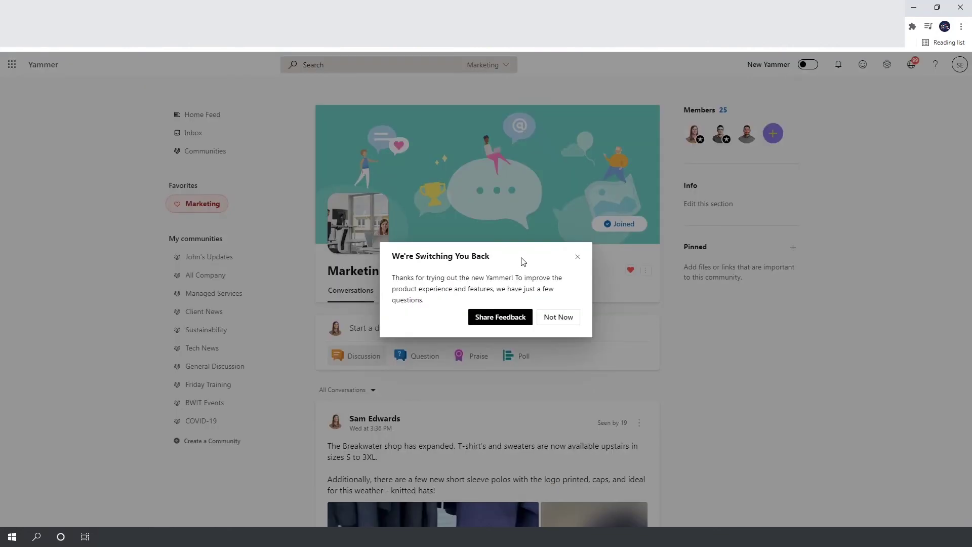
pyautogui.click(562, 316)
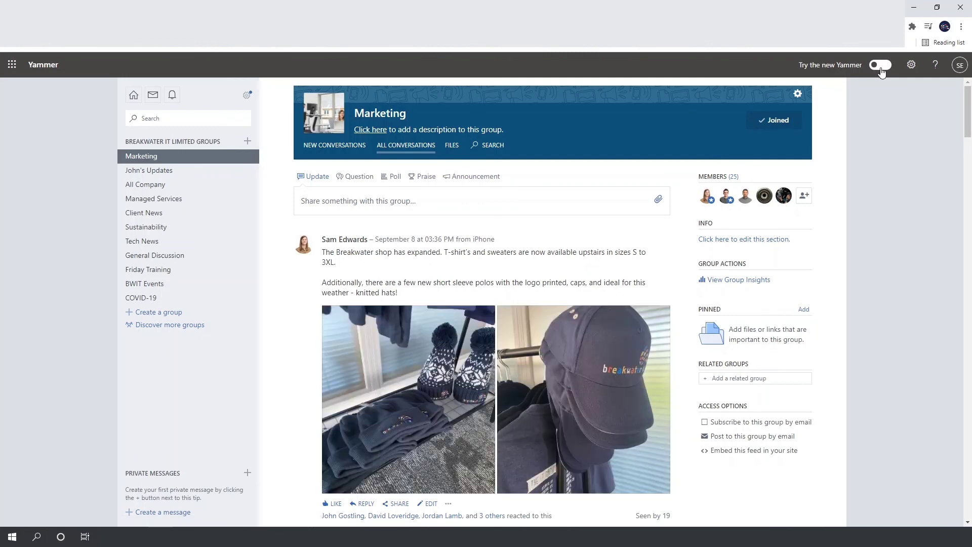
pyautogui.click(881, 70)
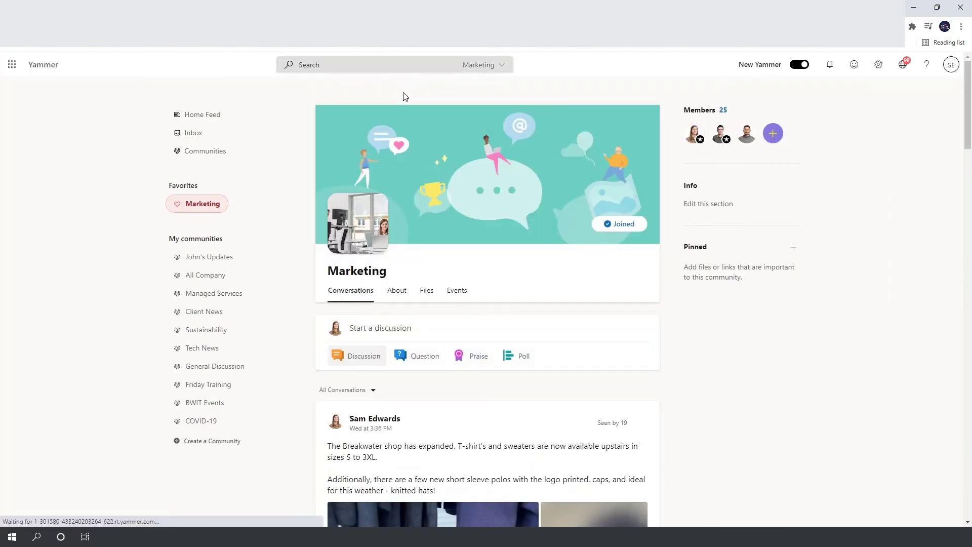
# Step: Go to the home feed and view the people and communities suggested by the search
pyautogui.click(333, 66)
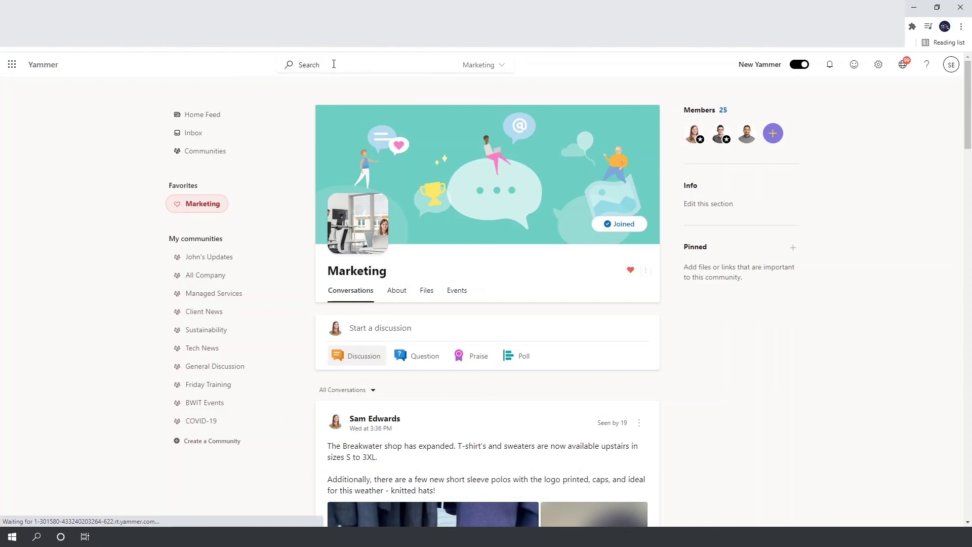
pyautogui.click(214, 117)
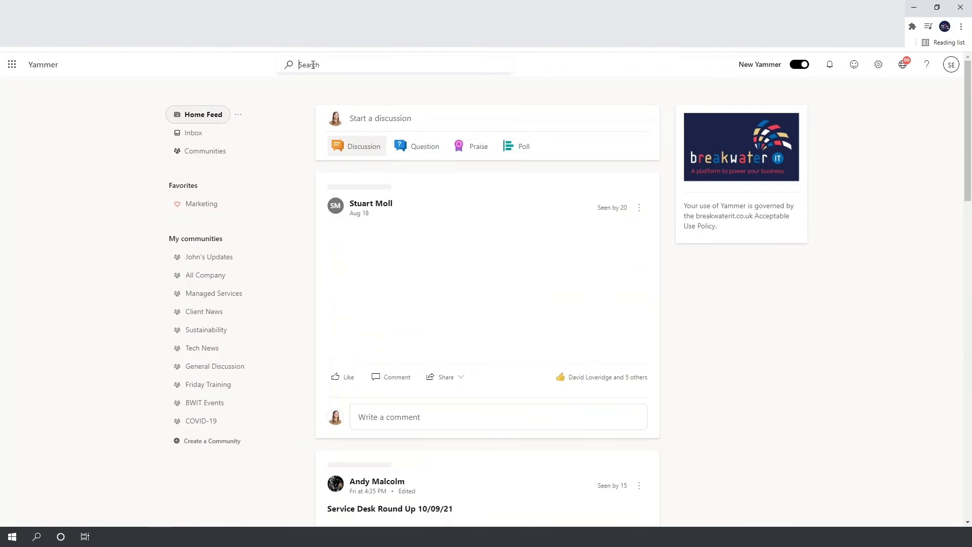
pyautogui.click(349, 65)
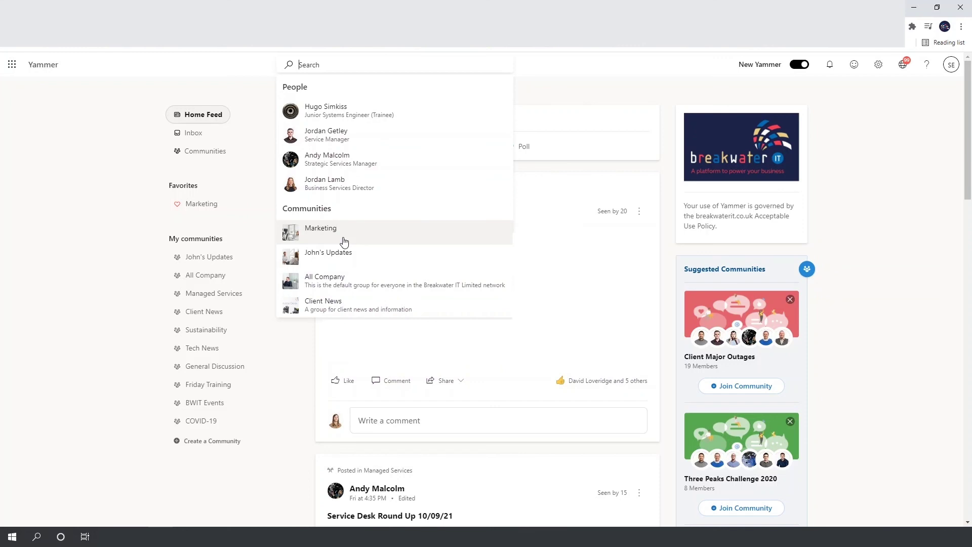
# Step: Return to the Marketing community and view the search scope choices, Marketing and All Yammer, without changing the scope
pyautogui.click(216, 211)
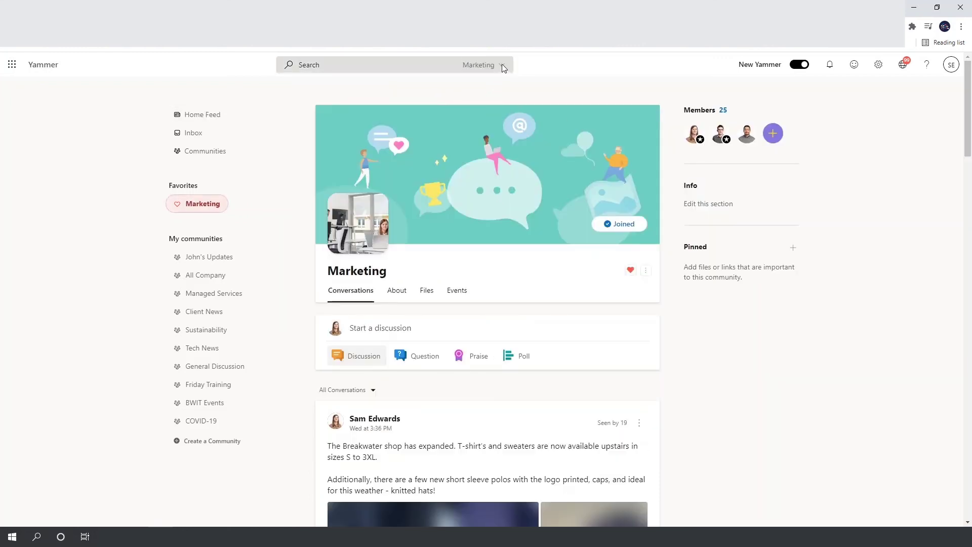
pyautogui.click(501, 66)
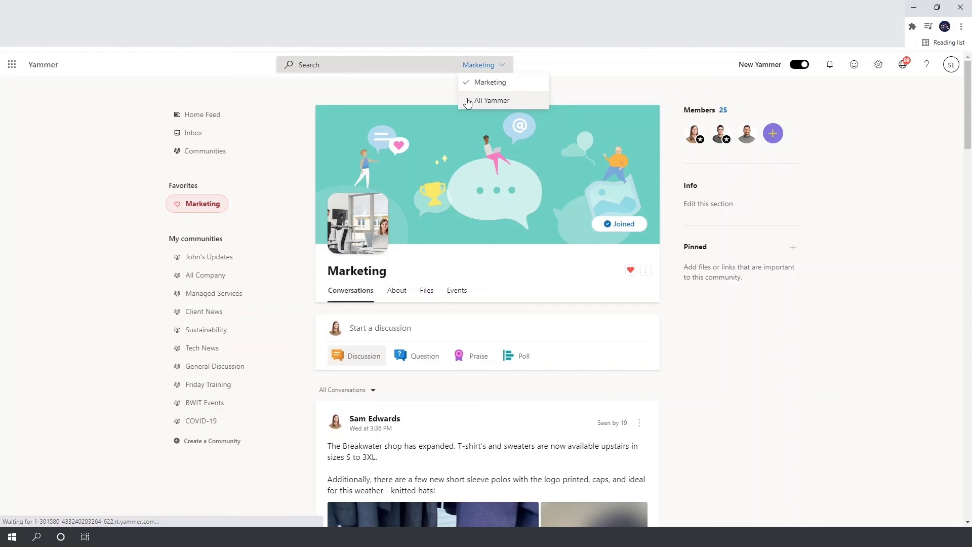
pyautogui.click(816, 252)
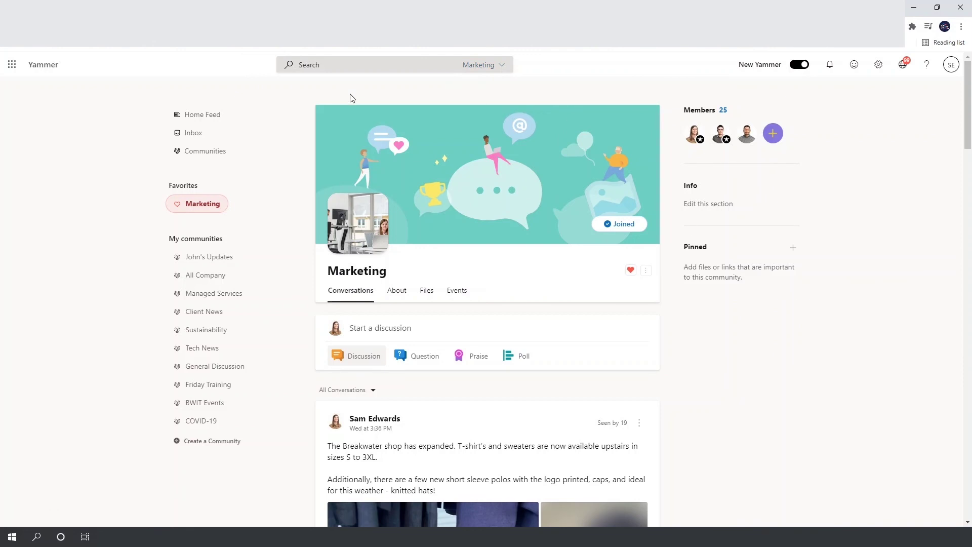
# Step: View the apps available in the Office 365 app launcher, and close it
pyautogui.click(19, 70)
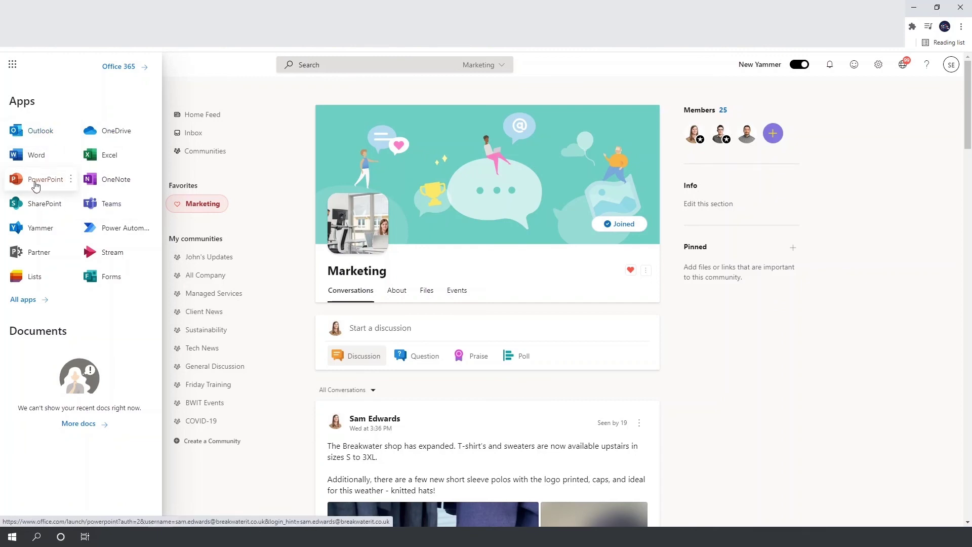
pyautogui.click(185, 175)
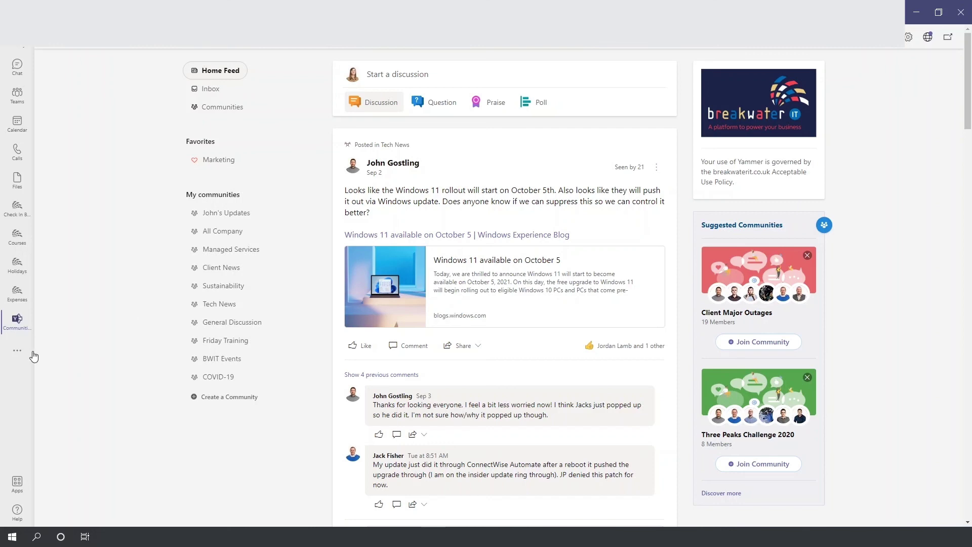
# Step: In Microsoft Teams, search the apps for "communiti" to find the Communities app, and look over the Yammer home feed there
pyautogui.click(18, 351)
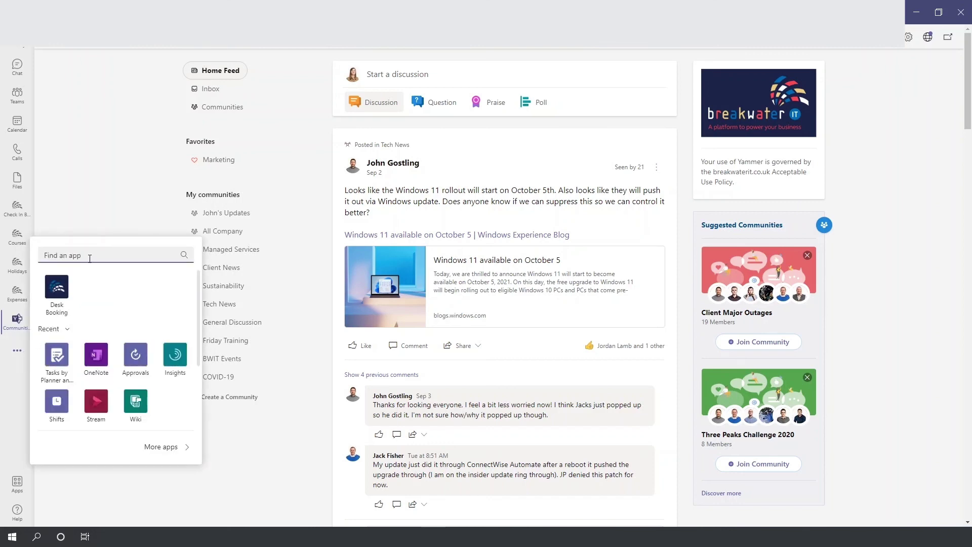
pyautogui.write('comm')
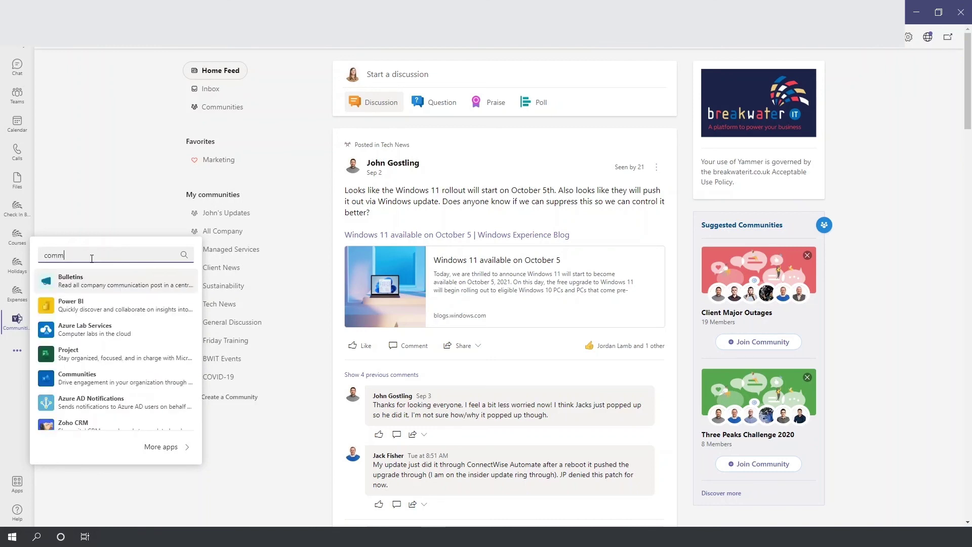
pyautogui.write('uniti')
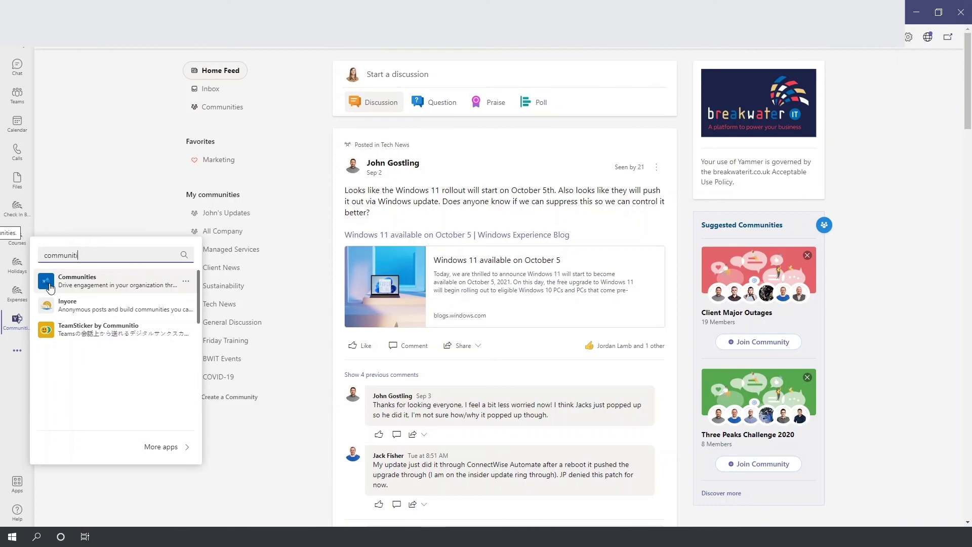
pyautogui.click(99, 218)
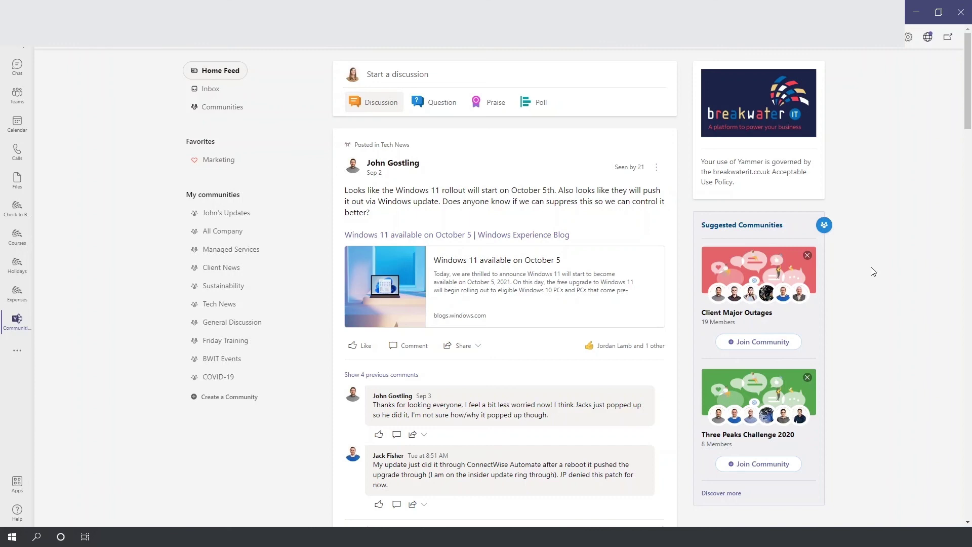
pyautogui.scroll(-1, 872, 278)
pyautogui.scroll(1, 874, 282)
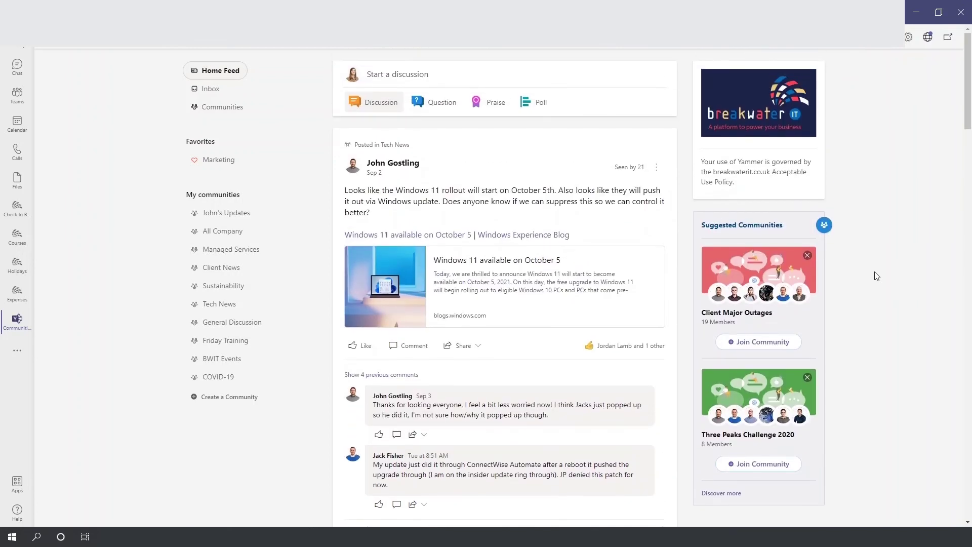